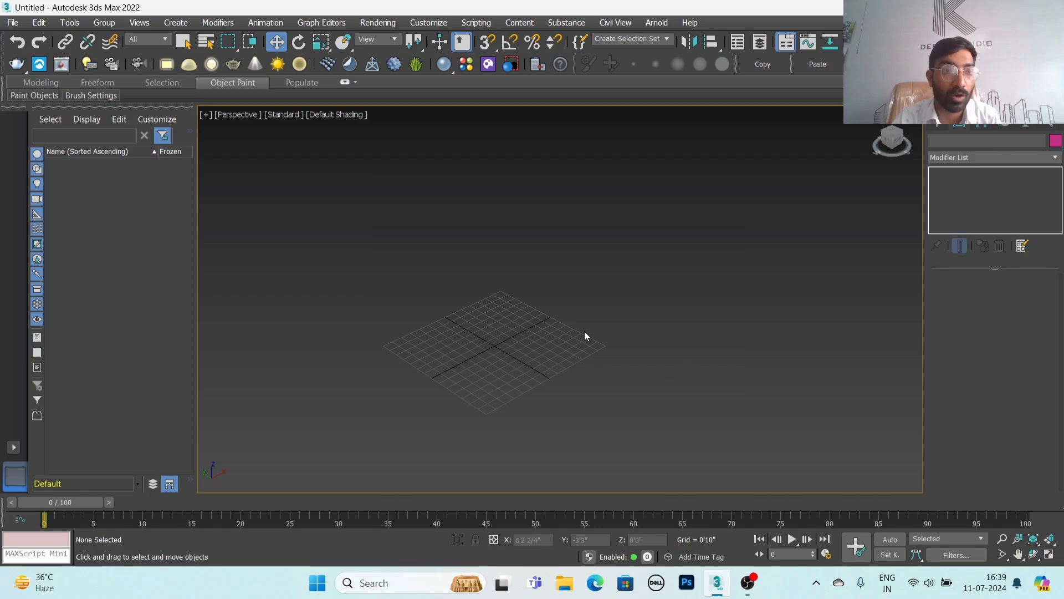
Step: Pick the house floor plan DWG from the Desktop for import
click(14, 25)
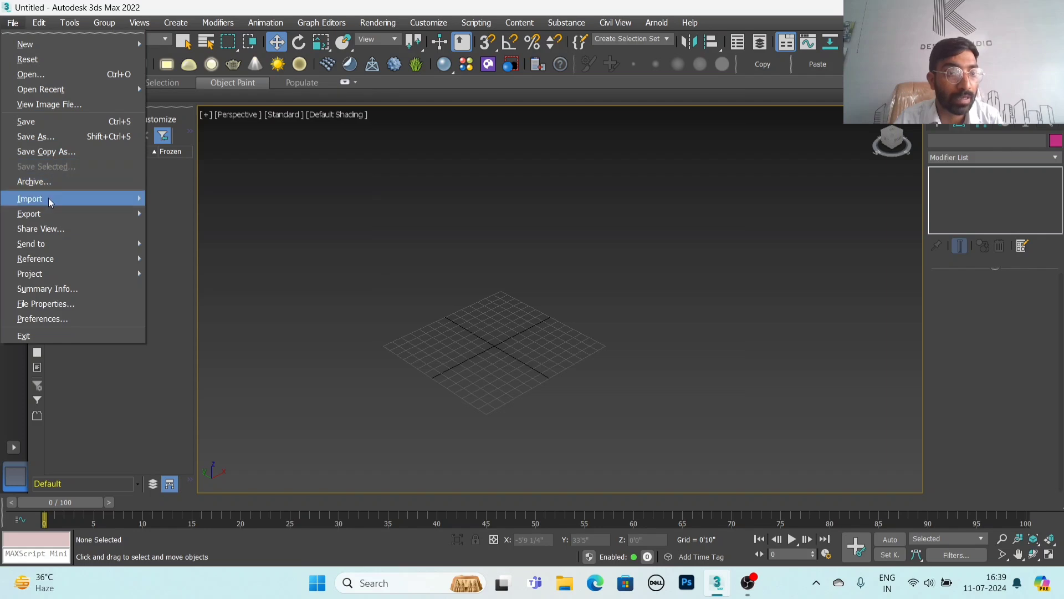
mouse_move(30, 198)
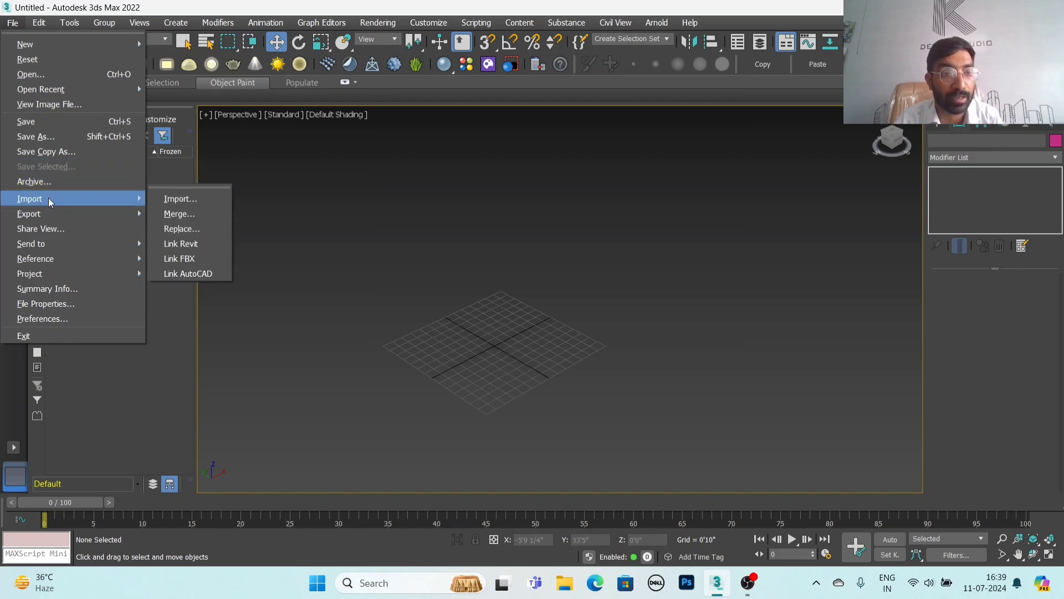
click(181, 198)
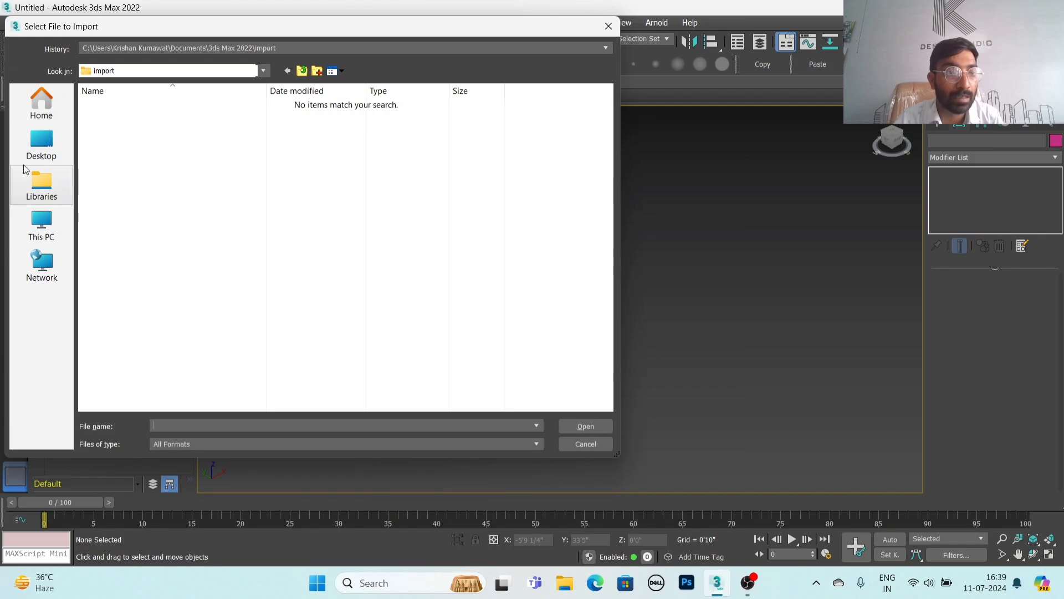
click(38, 143)
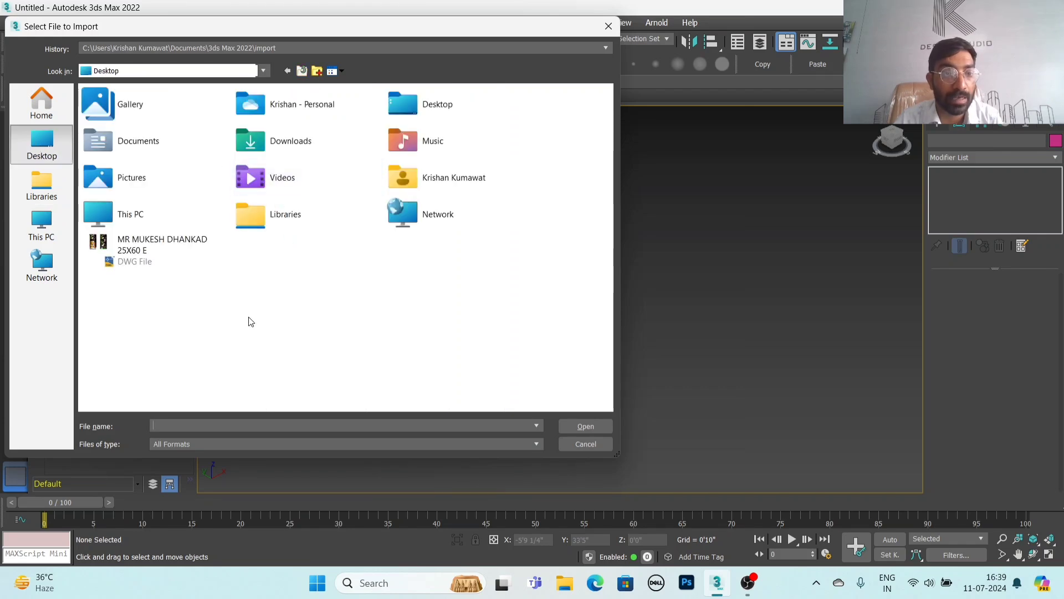
click(153, 248)
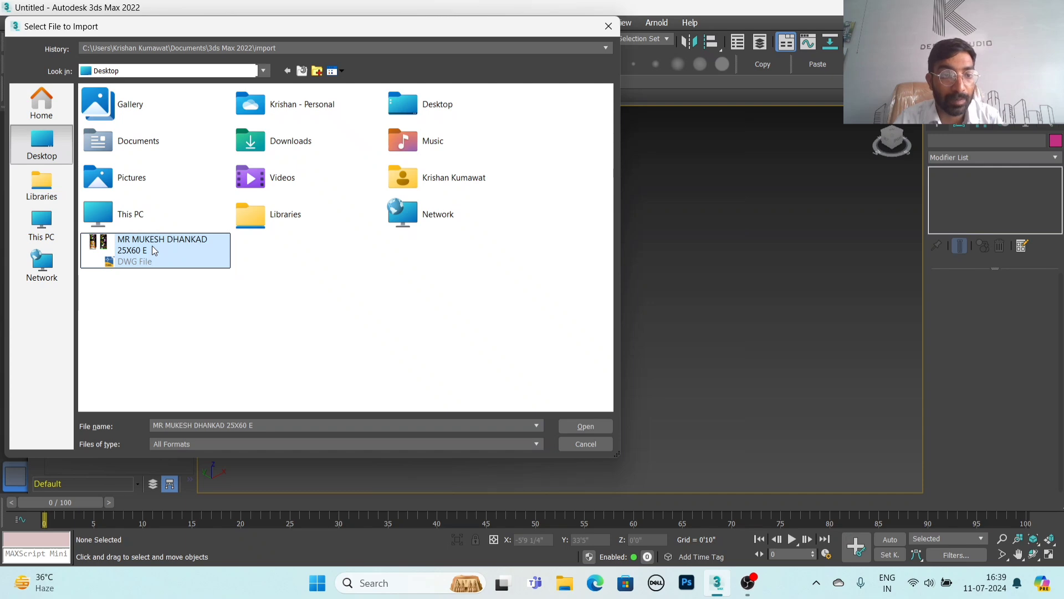
click(586, 426)
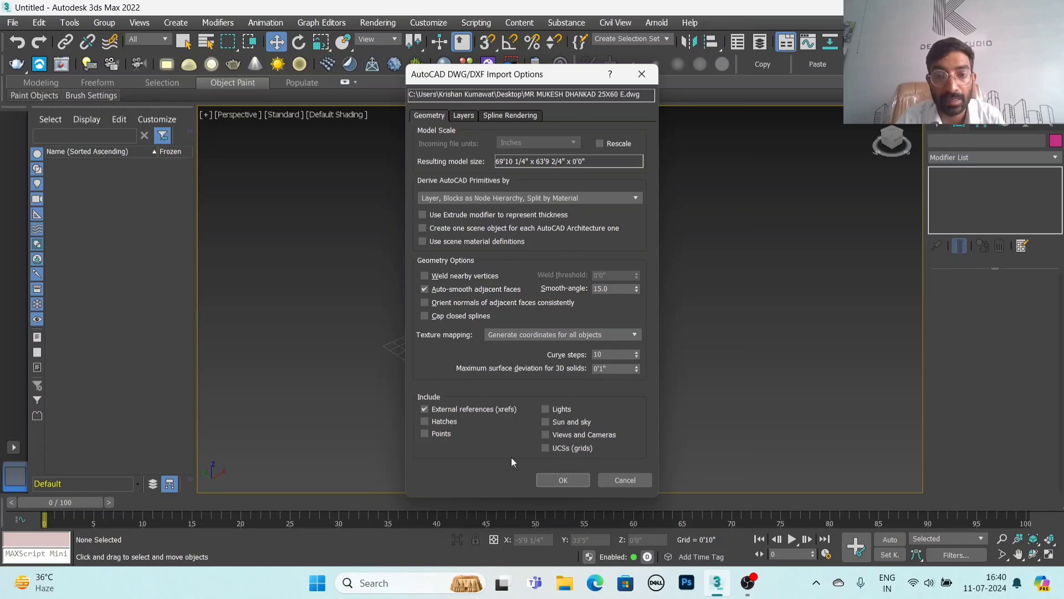
Step: Accept the DWG import options to load both floor plans into the scene
click(562, 481)
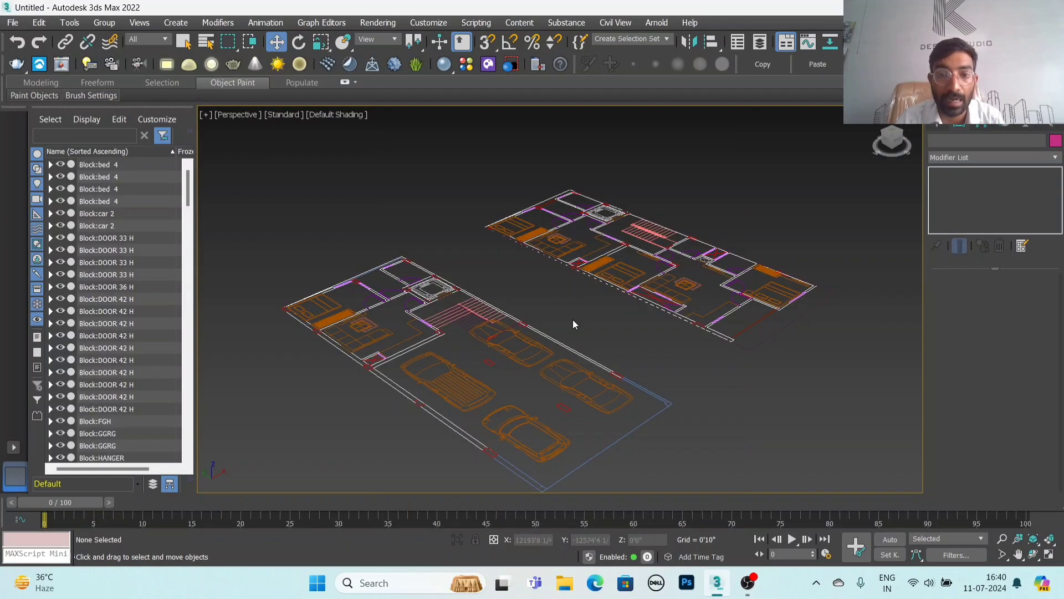
scroll(552, 321, down, 3)
scroll(551, 320, down, 2)
alt+middle_drag(554, 325, 536, 326)
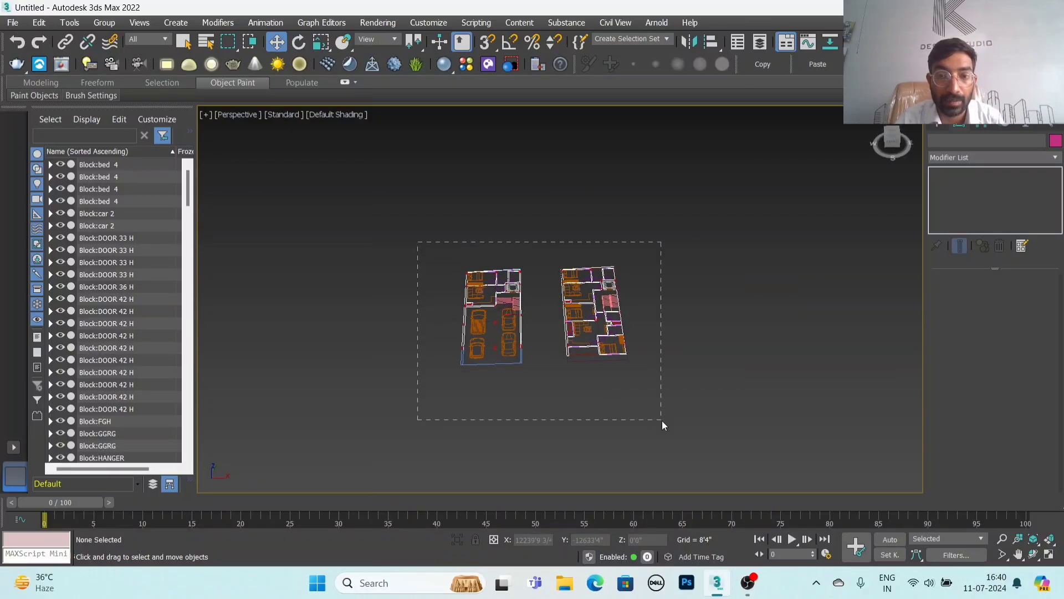
Step: Select all plan entities and maximize the Top view framed on them
drag(662, 420, 662, 420)
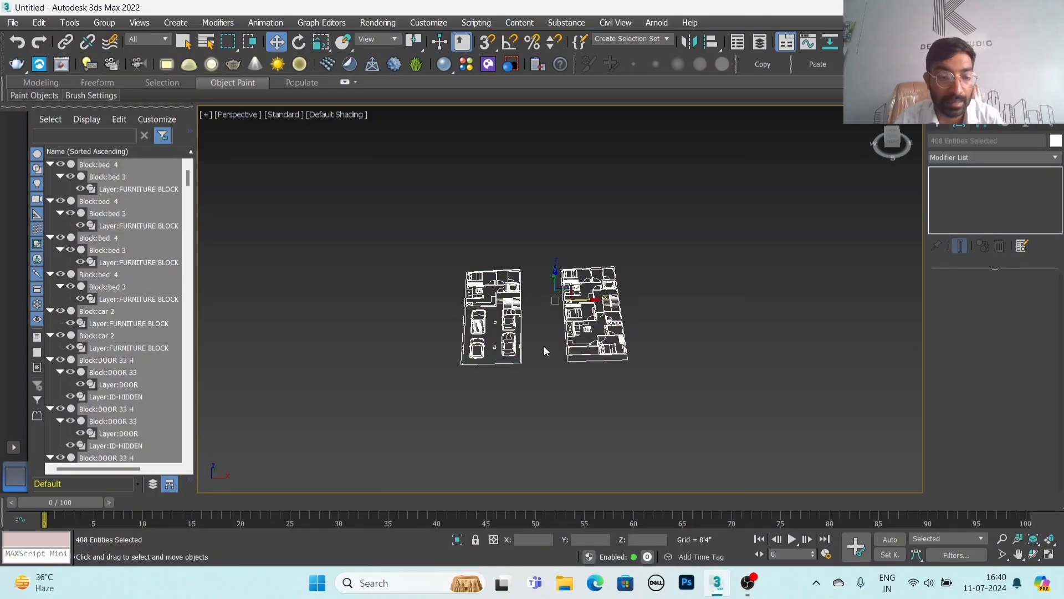
key(alt+w)
right_click(466, 258)
key(alt+w)
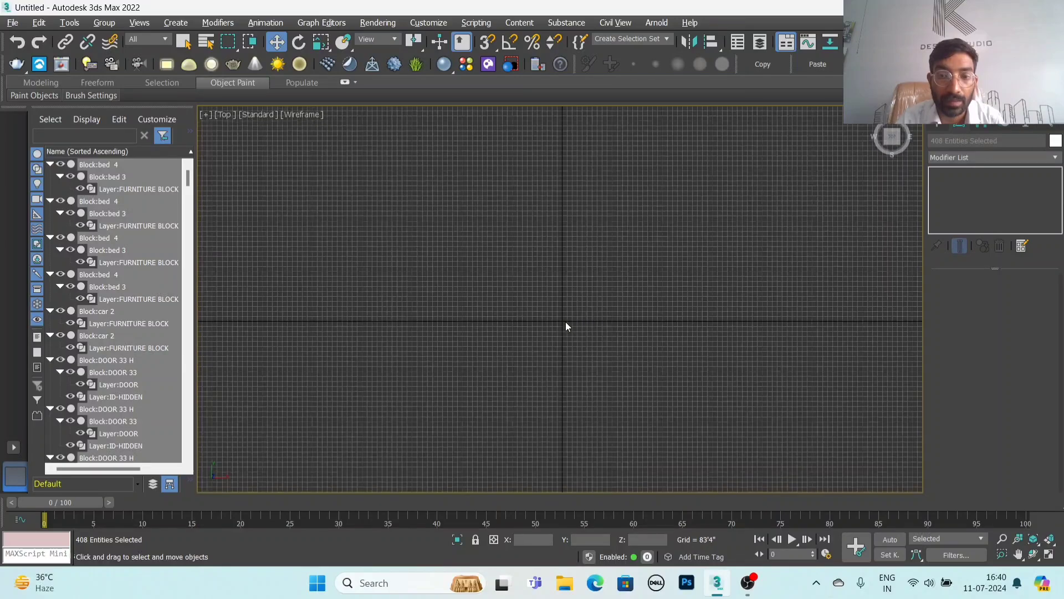
key(z)
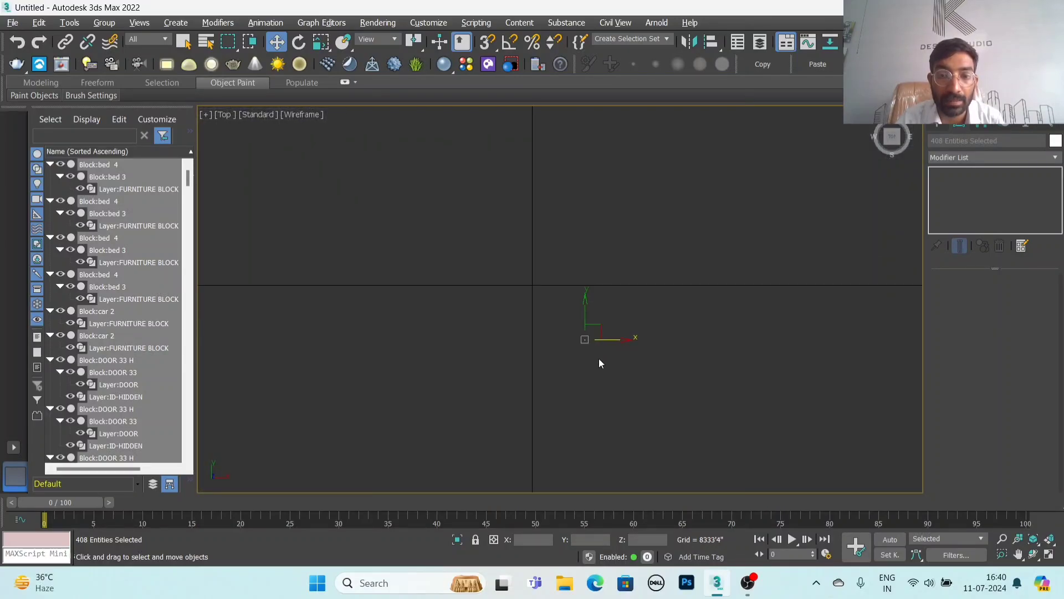
scroll(599, 358, up, 1)
scroll(594, 331, up, 1)
Step: Move the selected plans toward the world origin, then deselect them
drag(595, 332, 516, 260)
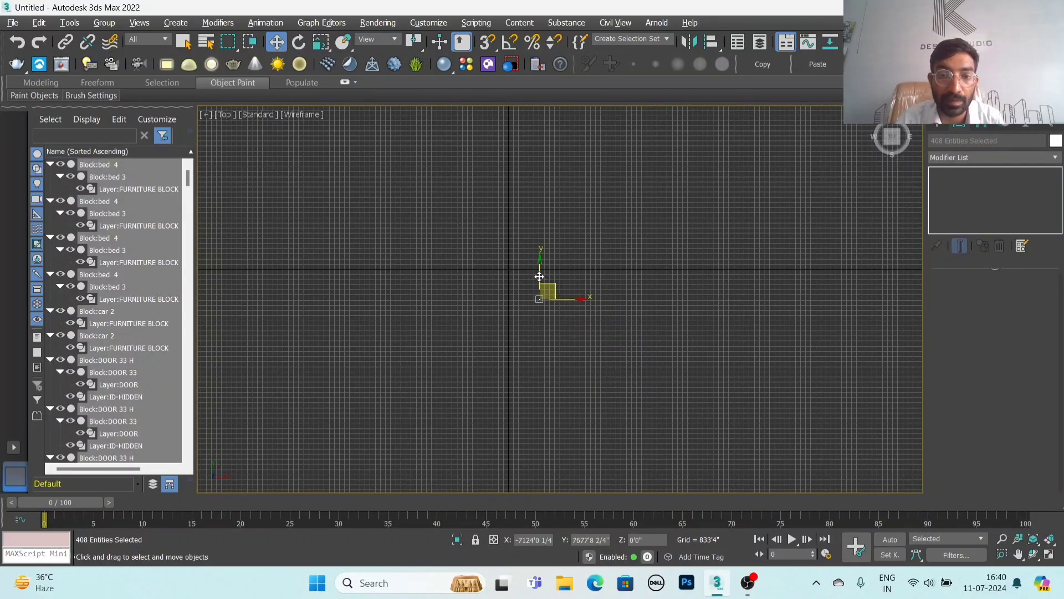
scroll(518, 254, up, 3)
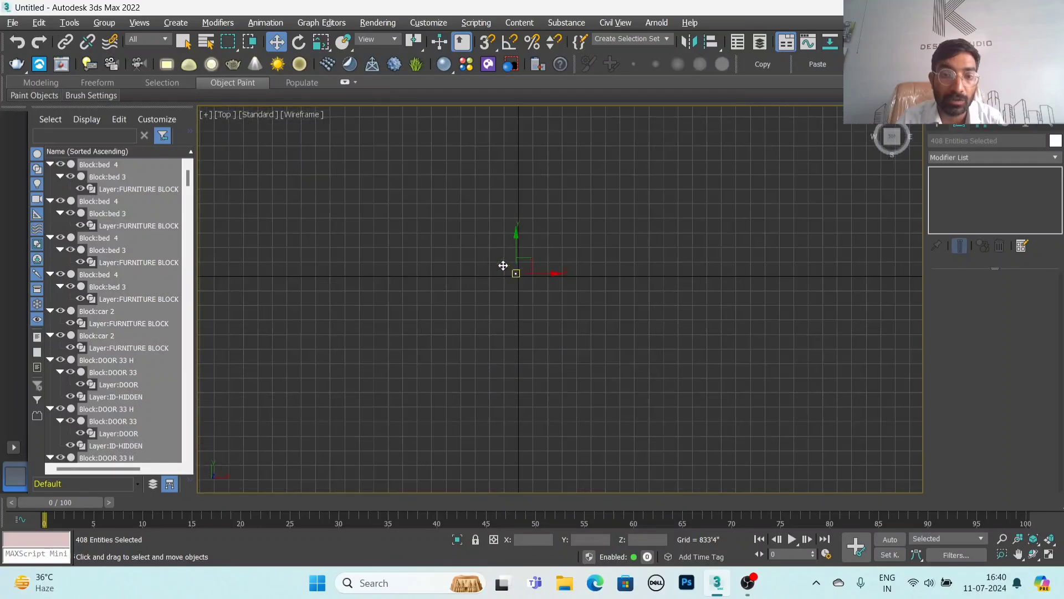
scroll(457, 228, up, 4)
scroll(498, 250, up, 4)
drag(541, 226, 611, 291)
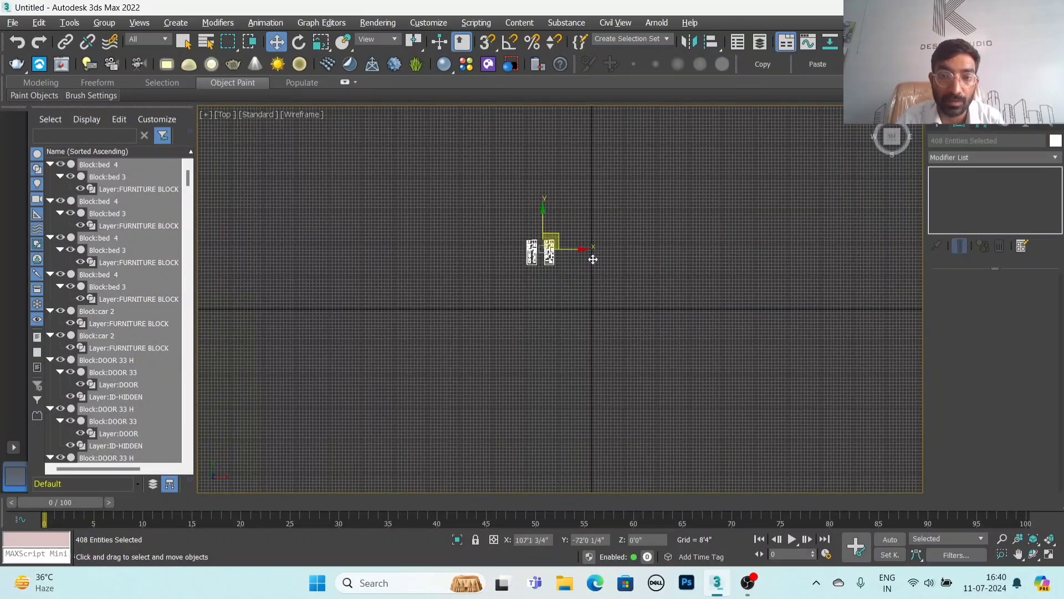
scroll(603, 322, up, 5)
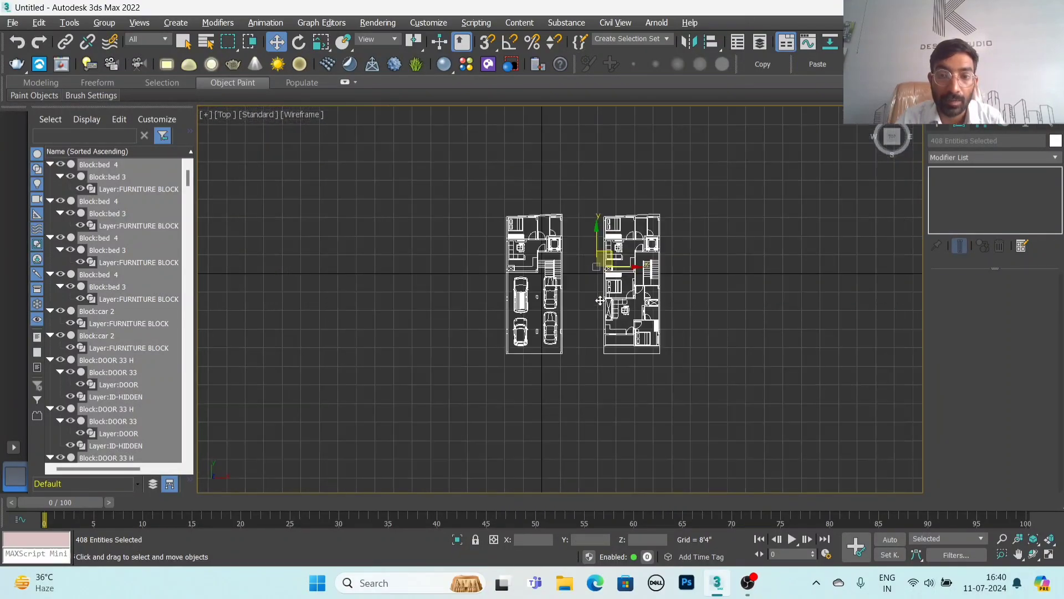
drag(610, 256, 569, 261)
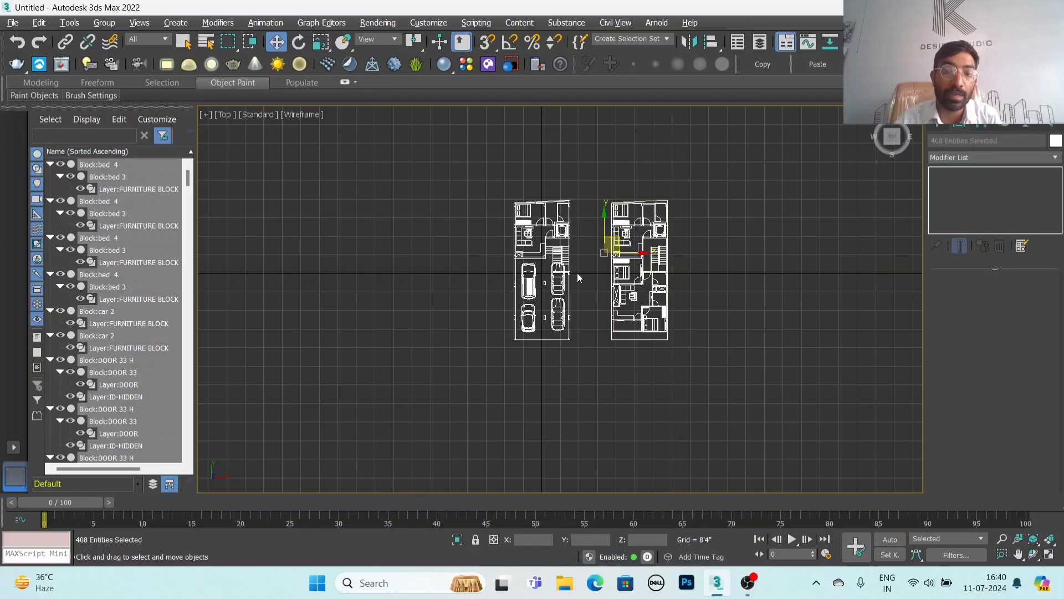
click(584, 297)
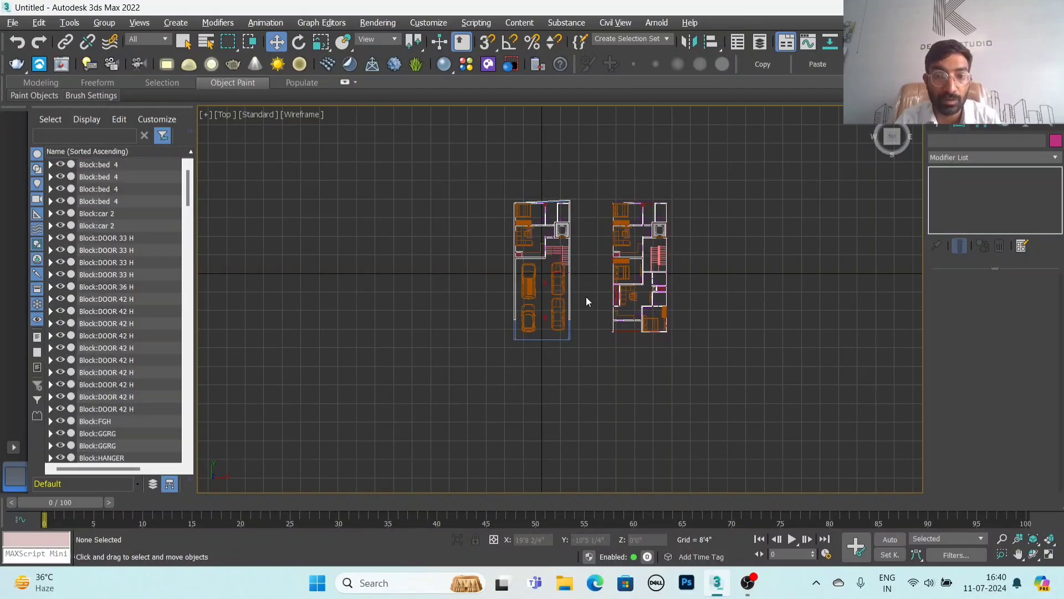
Step: Reselect both floor plans and shift them toward the lower right
scroll(587, 298, up, 4)
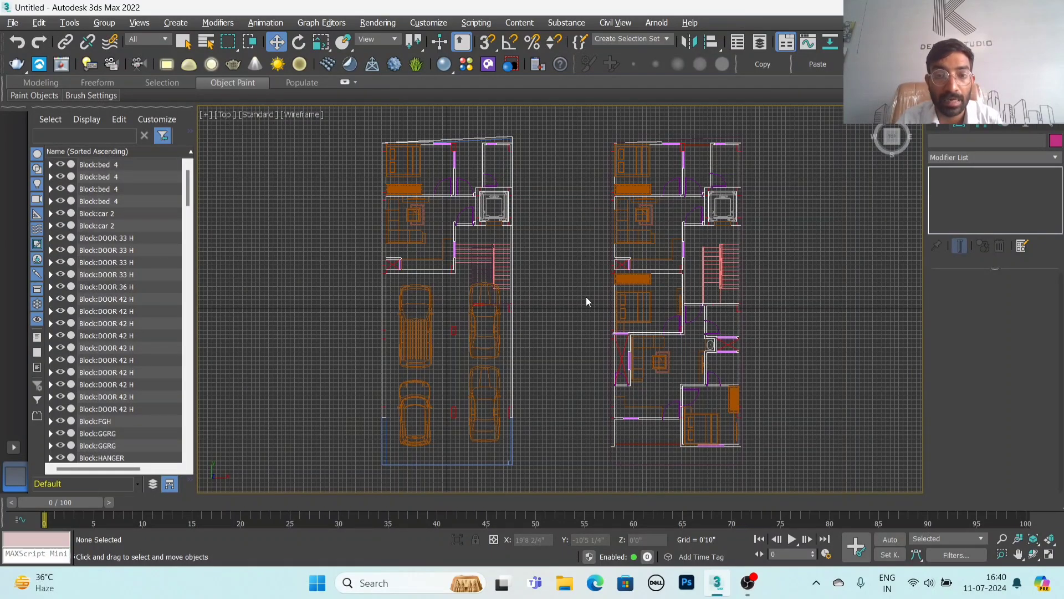
scroll(586, 301, down, 6)
drag(450, 205, 515, 256)
drag(671, 393, 671, 393)
scroll(537, 300, down, 10)
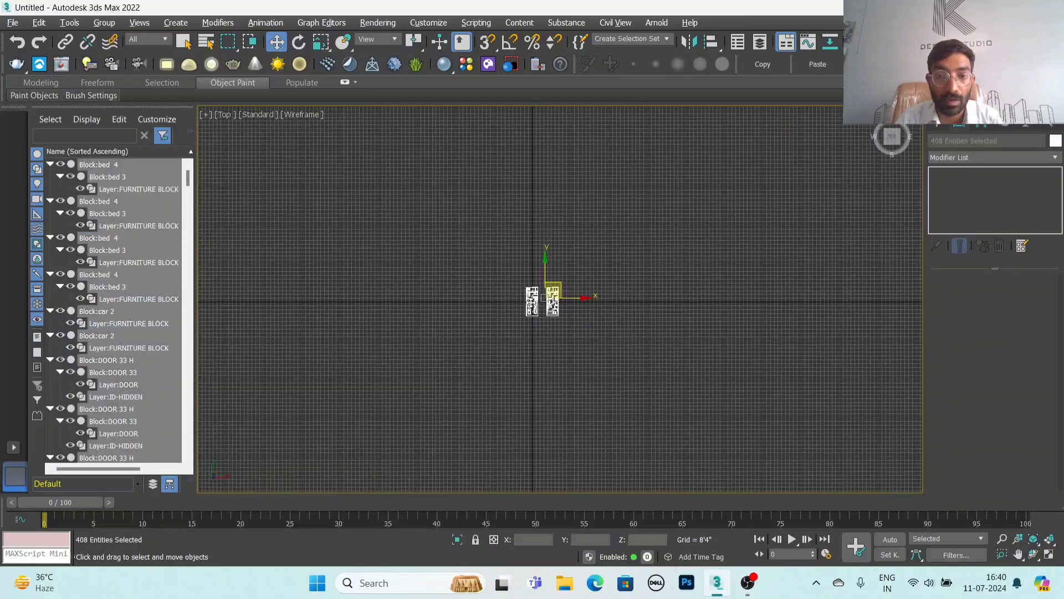
drag(542, 299, 801, 440)
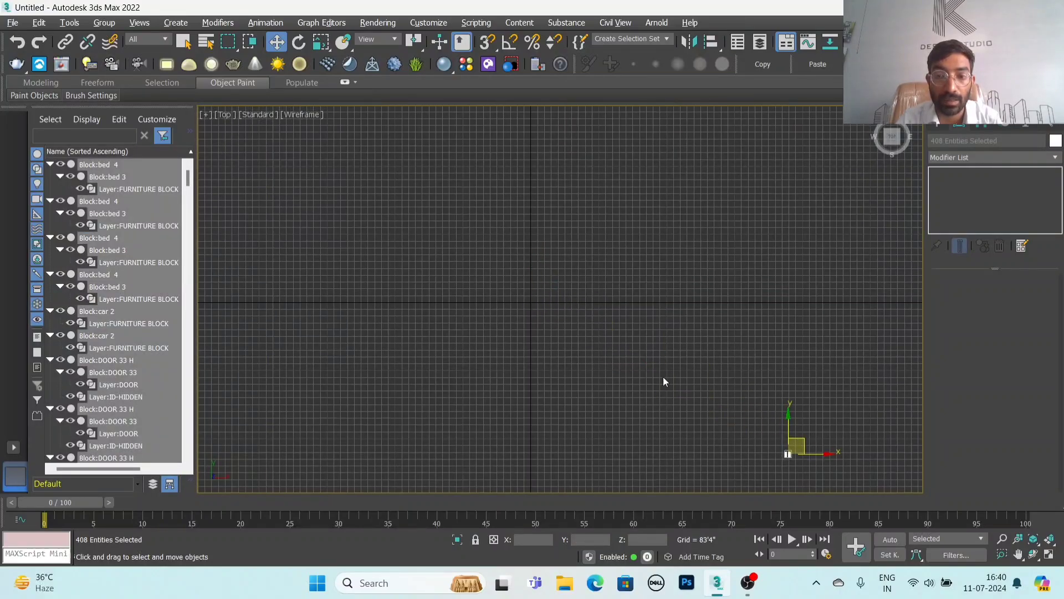
click(612, 352)
key(z)
Step: Reselect the plans and move them back near the world origin
scroll(584, 304, down, 3)
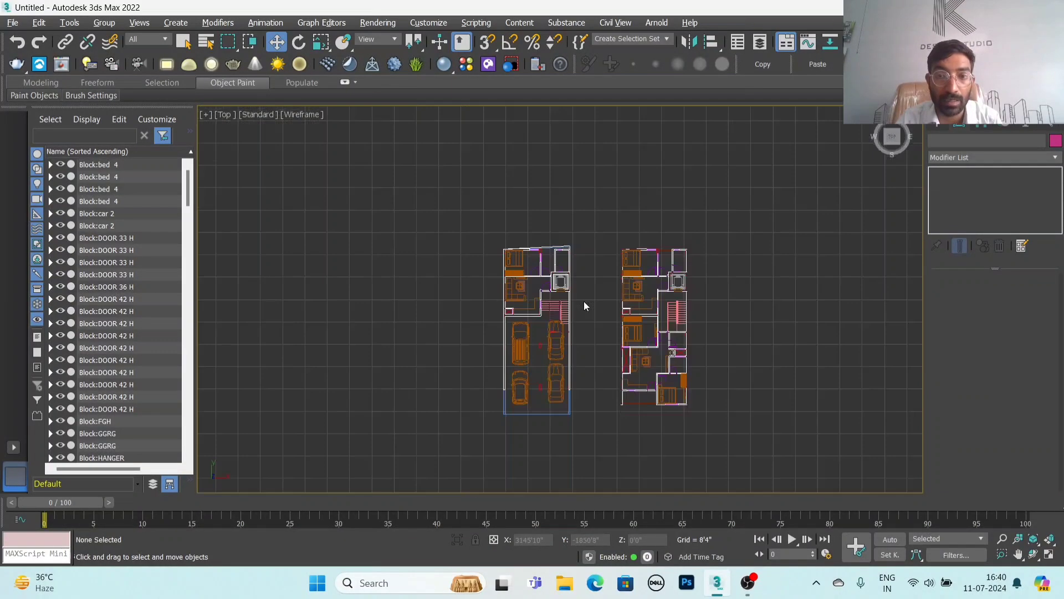
scroll(549, 288, down, 6)
scroll(594, 350, down, 4)
scroll(499, 288, down, 3)
scroll(437, 260, down, 3)
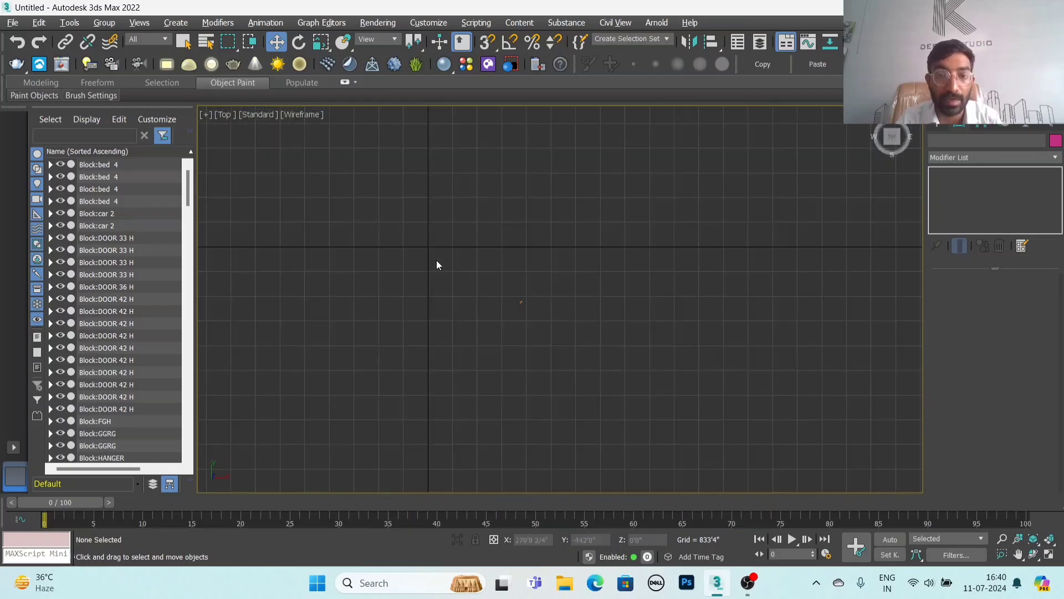
scroll(427, 247, down, 2)
drag(563, 327, 675, 416)
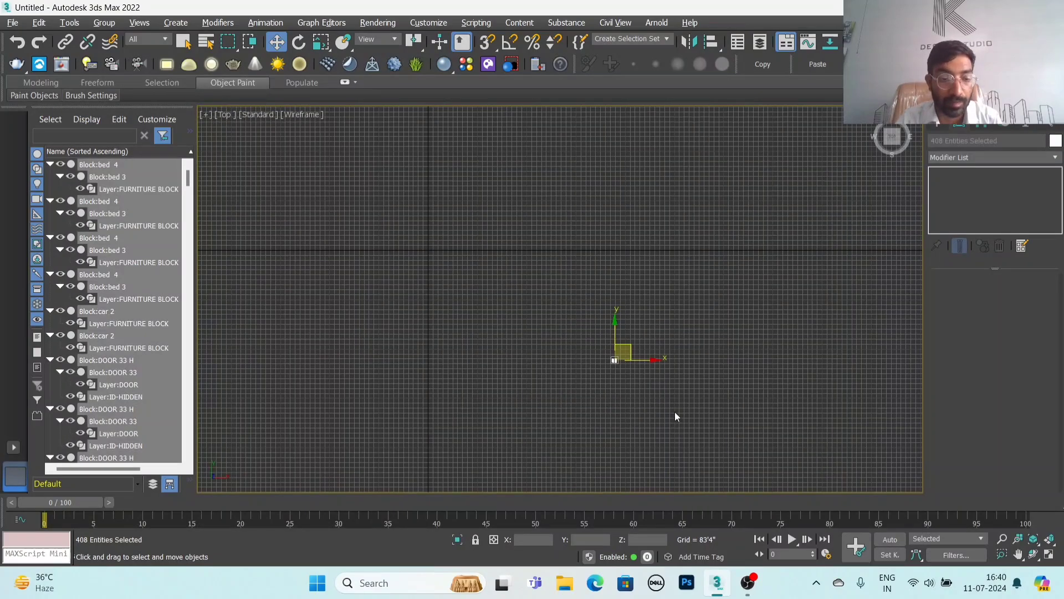
drag(625, 347, 443, 242)
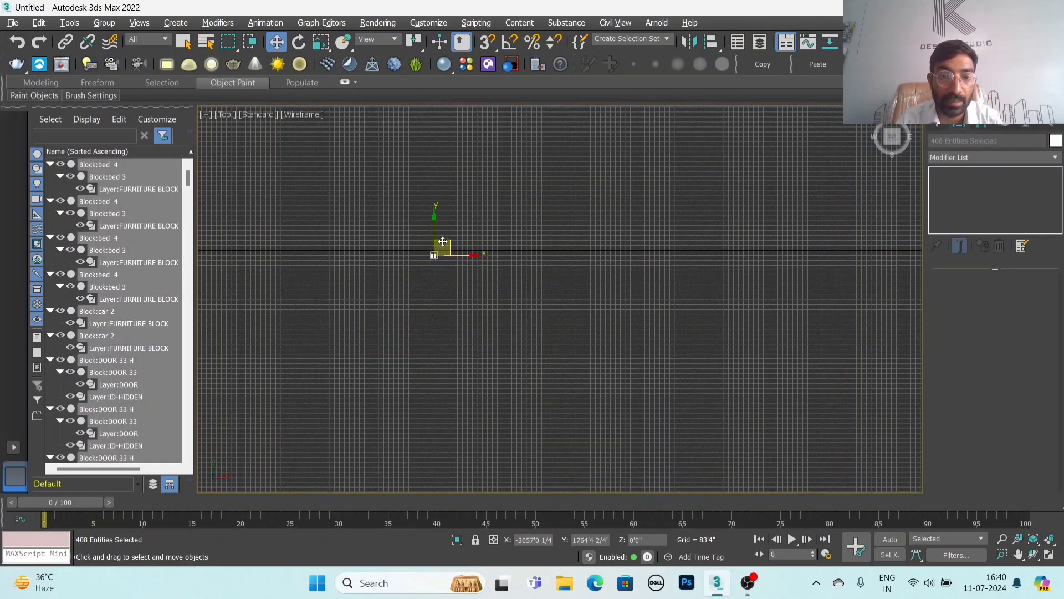
scroll(430, 308, up, 5)
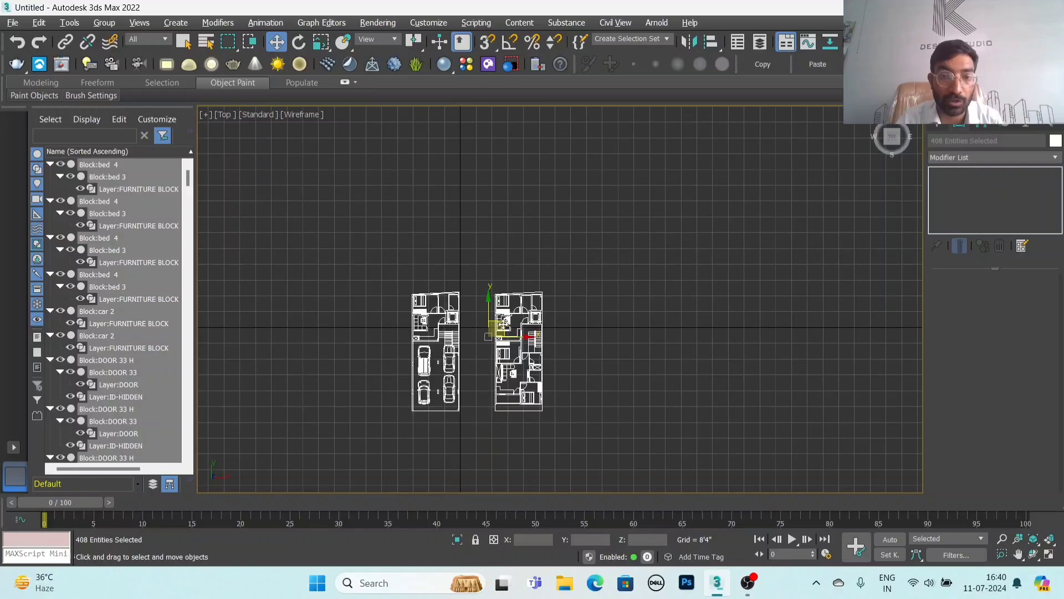
drag(502, 326, 542, 312)
click(500, 331)
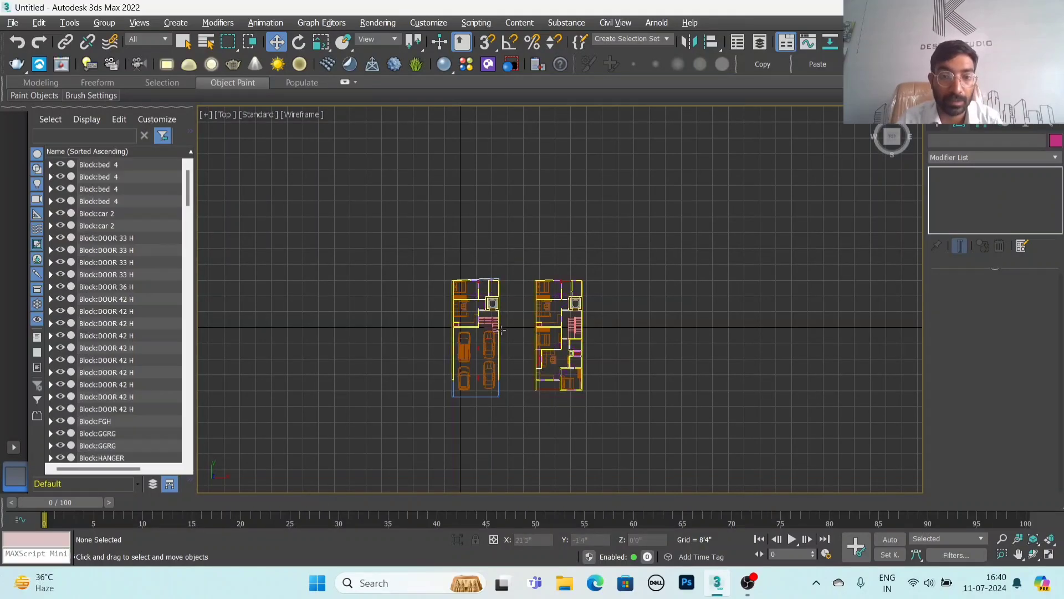
middle_drag(500, 331, 548, 295)
scroll(558, 266, up, 3)
Step: Maximize the Perspective view and frame both floor plans at an oblique angle
key(alt+w)
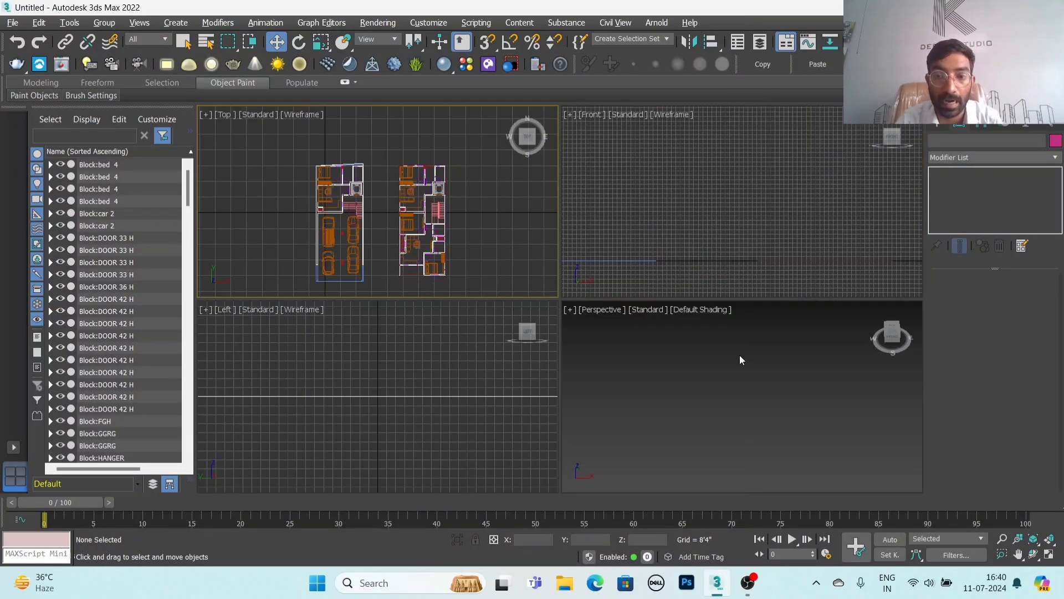
key(alt+w)
key(z)
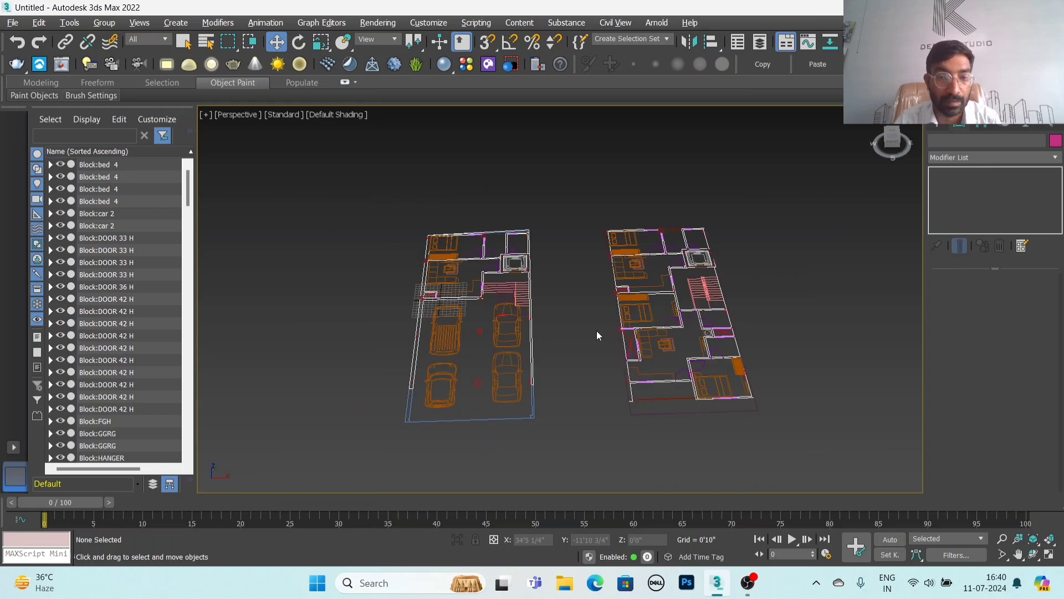
alt+middle_drag(597, 331, 533, 344)
scroll(524, 351, up, 2)
scroll(518, 336, up, 2)
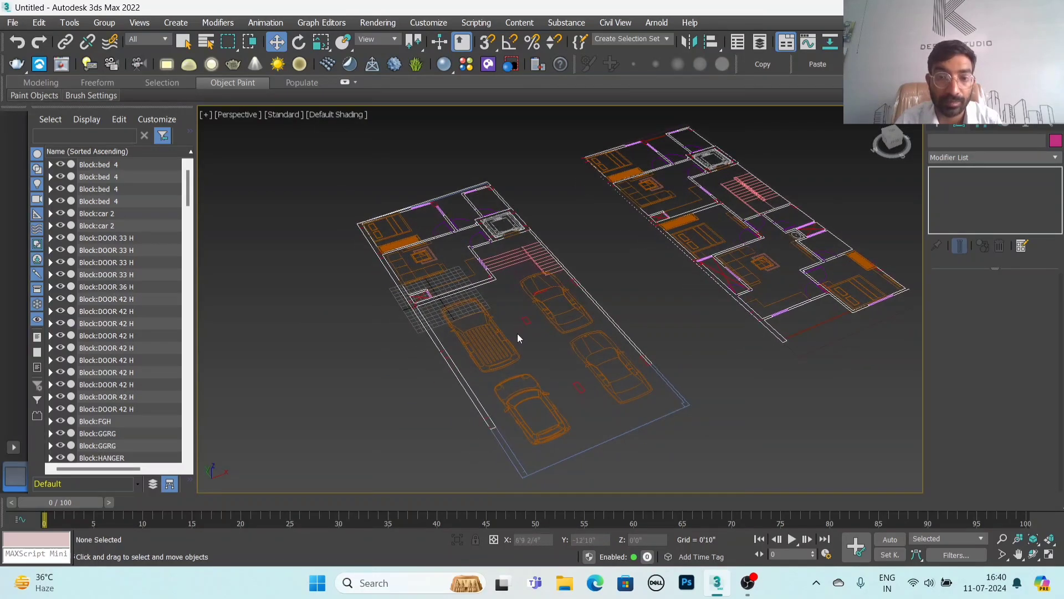
scroll(526, 343, up, 1)
scroll(528, 341, up, 1)
scroll(524, 337, up, 2)
mouse_move(521, 334)
middle_down()
mouse_move(555, 338)
mouse_move(576, 371)
middle_up()
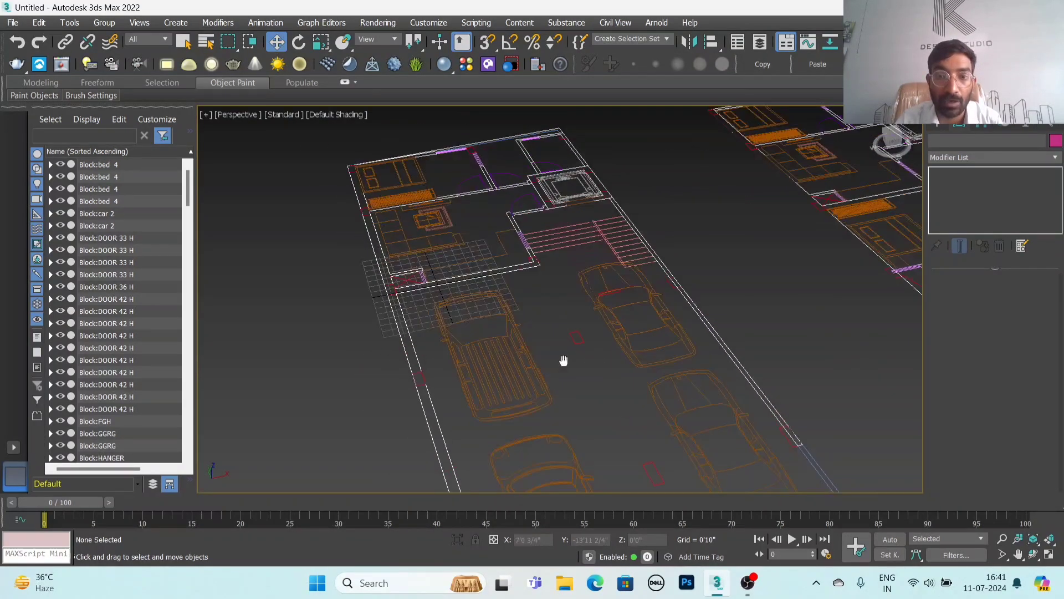
Step: Choose the Rectangle spline tool and zoom the perspective view onto the plan
click(939, 126)
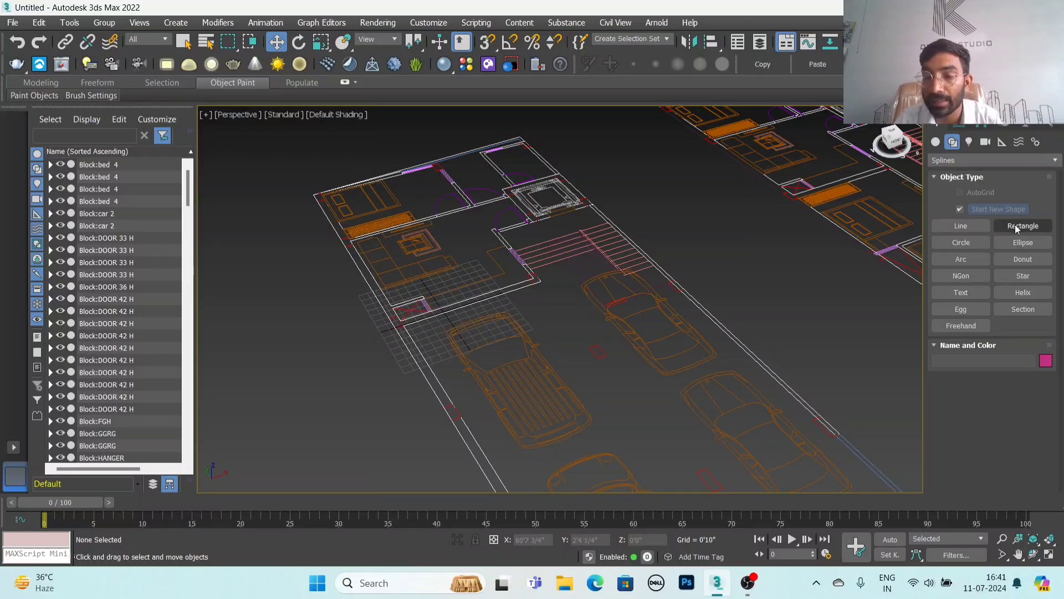
middle_drag(915, 260, 815, 239)
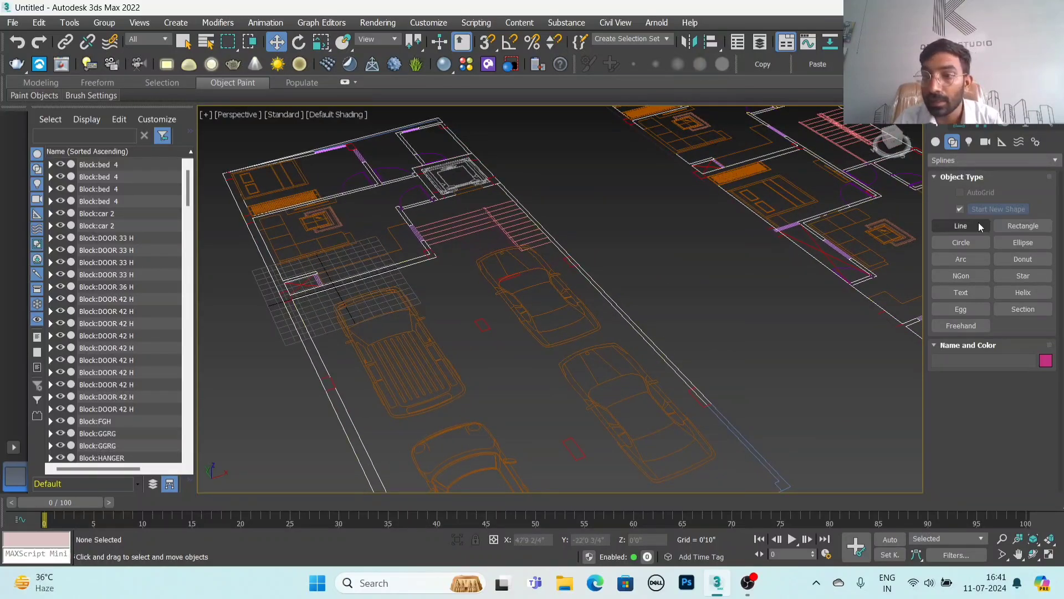
click(1023, 225)
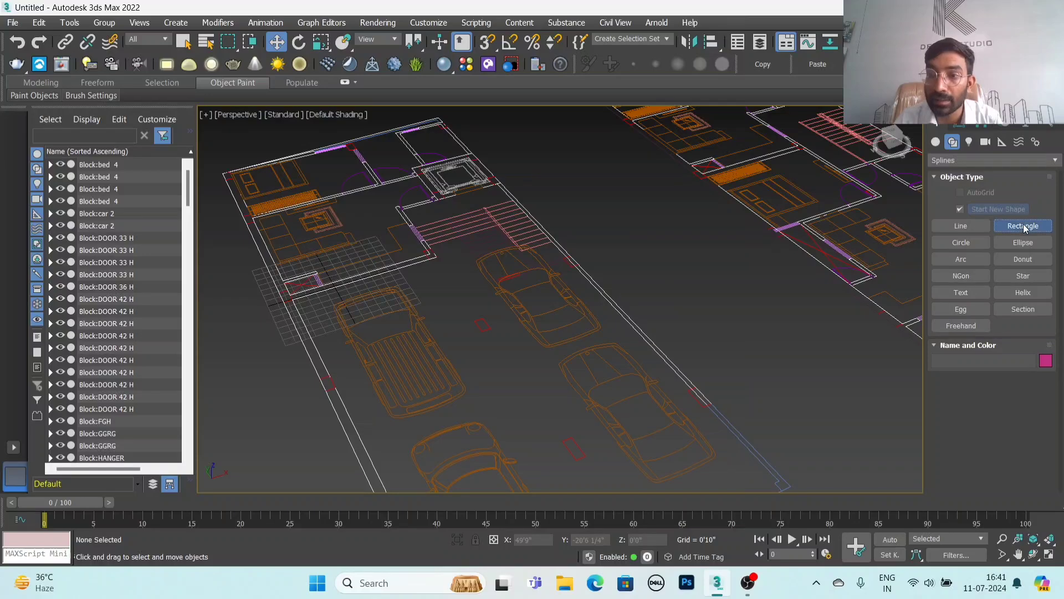
scroll(737, 286, down, 5)
scroll(713, 294, up, 5)
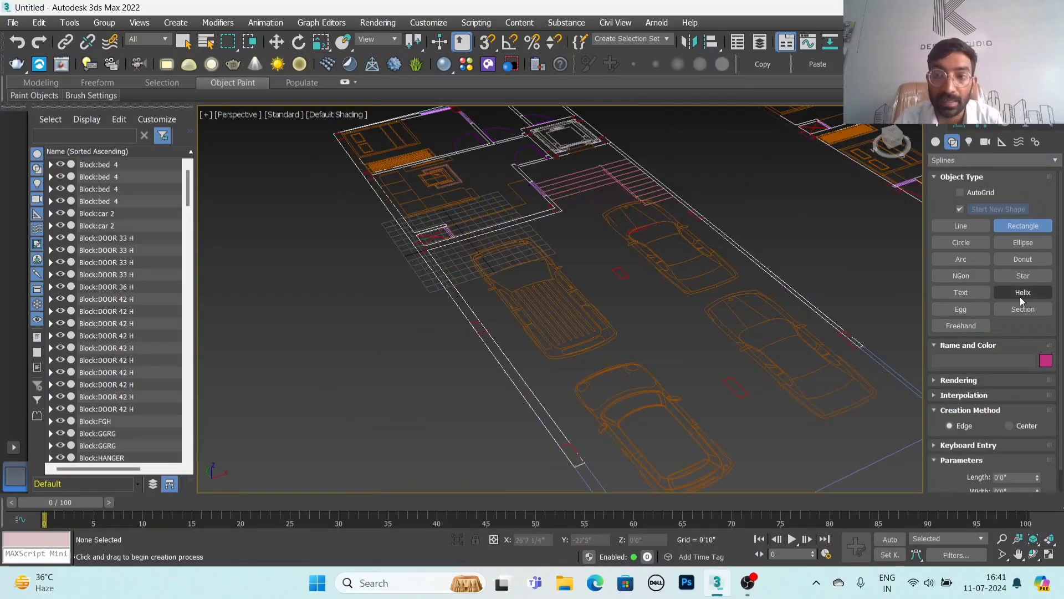
scroll(423, 205, up, 2)
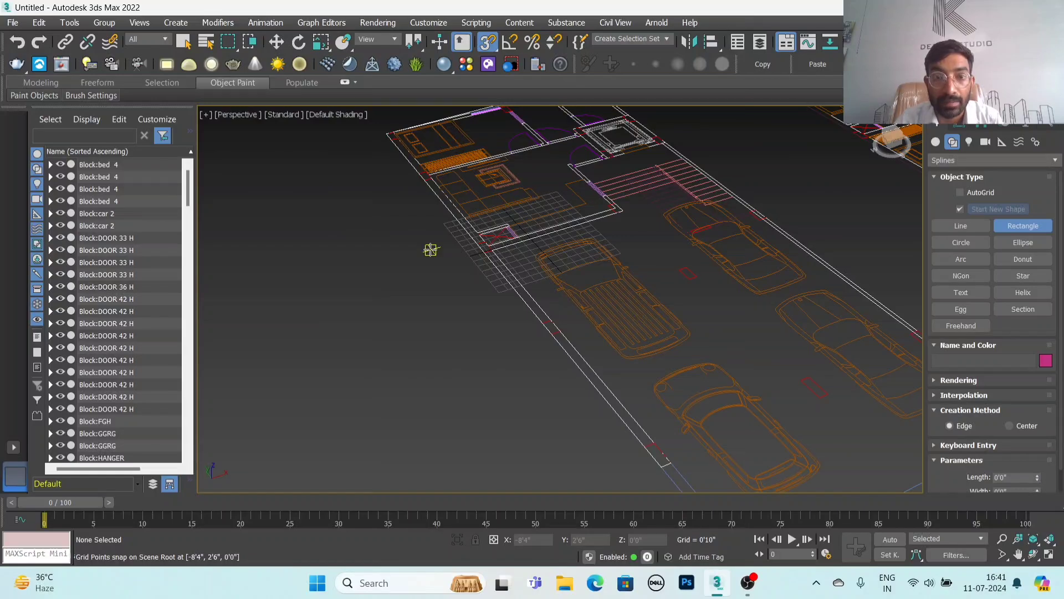
Step: Replace Grid Points snapping with Vertex, Endpoint and Midpoint snapping
right_click(488, 44)
click(444, 250)
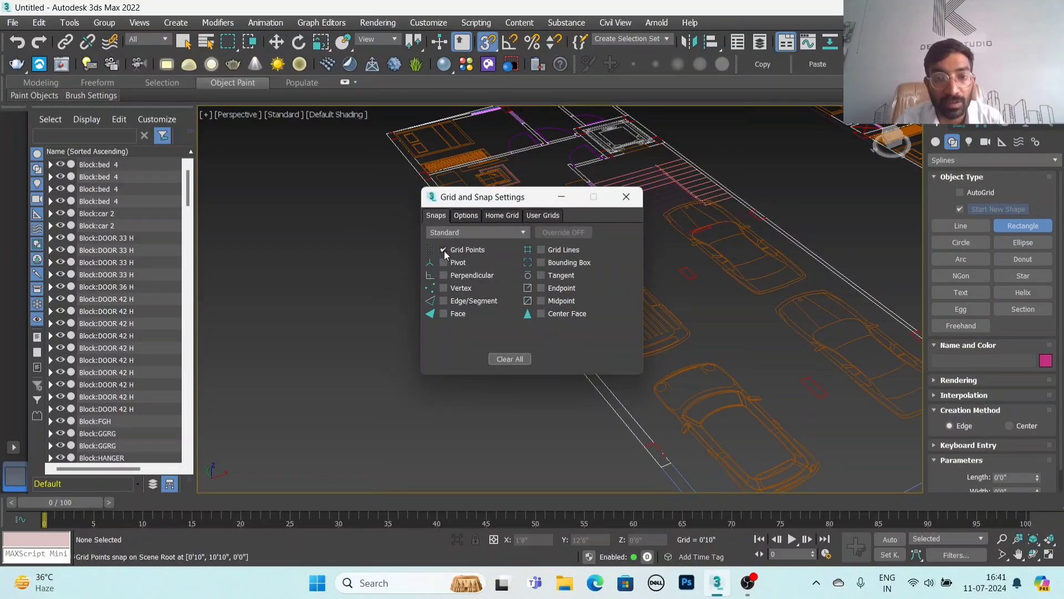
click(444, 287)
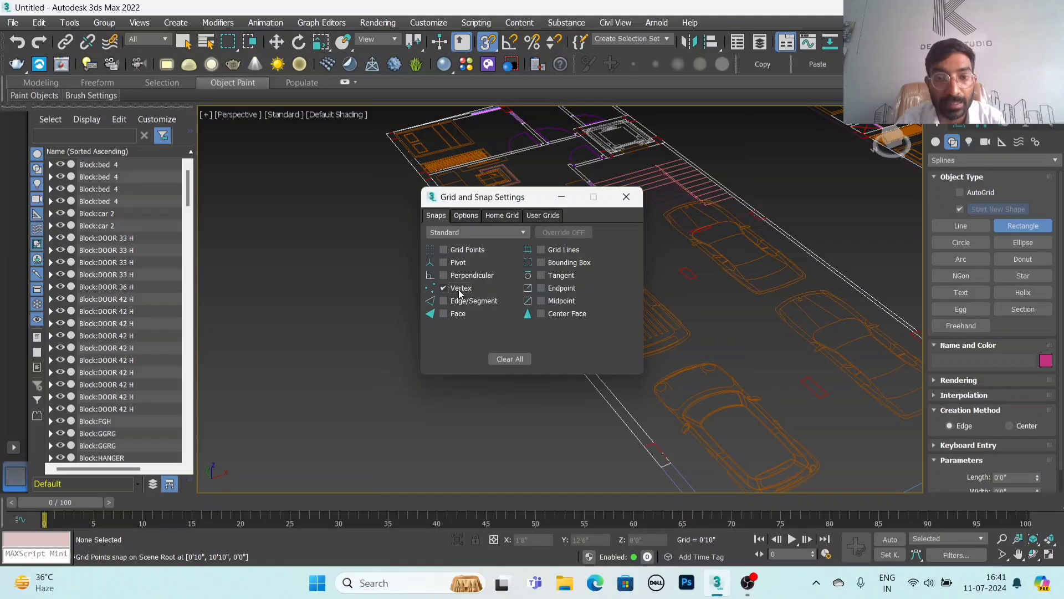
click(468, 302)
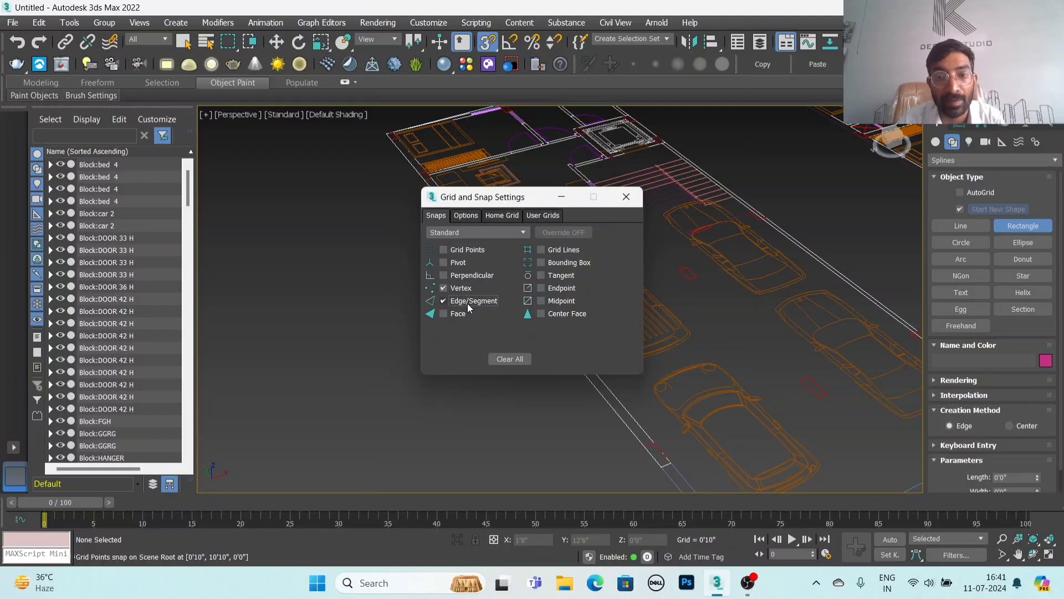
click(443, 301)
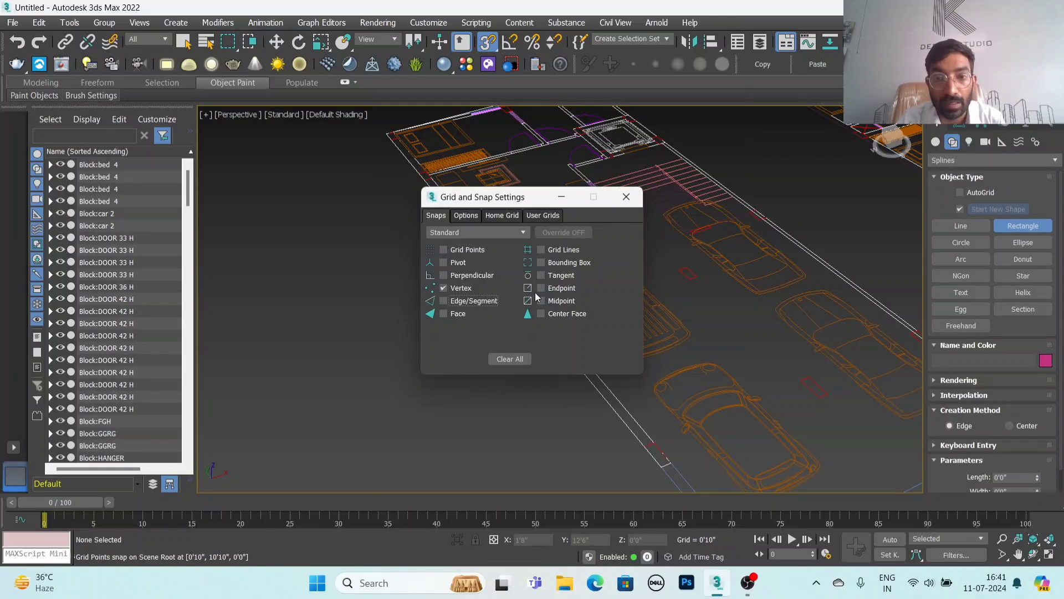
click(553, 289)
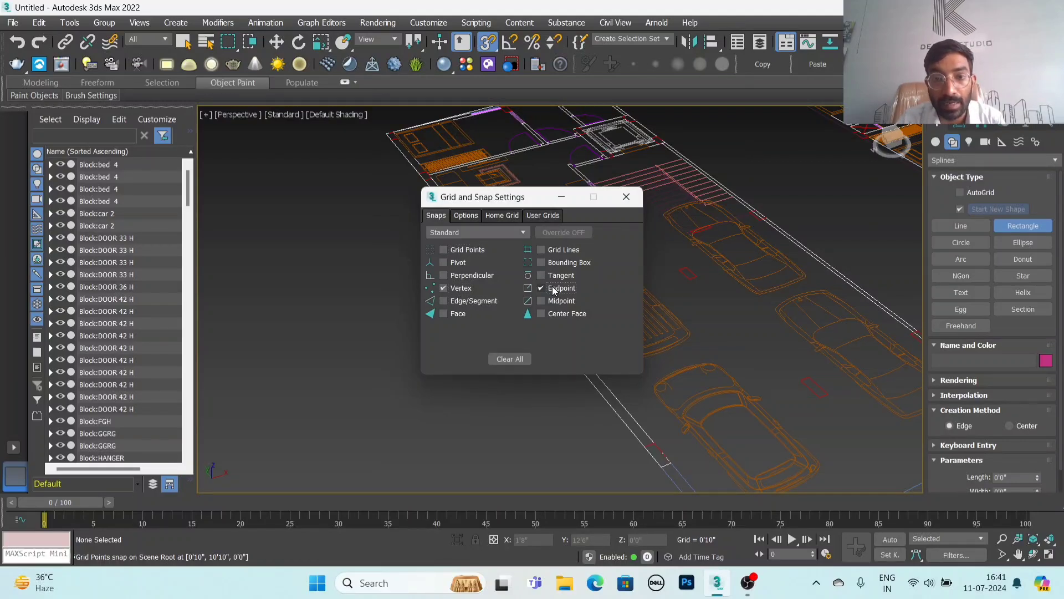
click(625, 200)
Step: Draw a thin rectangle along the left boundary and extrude it 12' high
drag(390, 133, 661, 467)
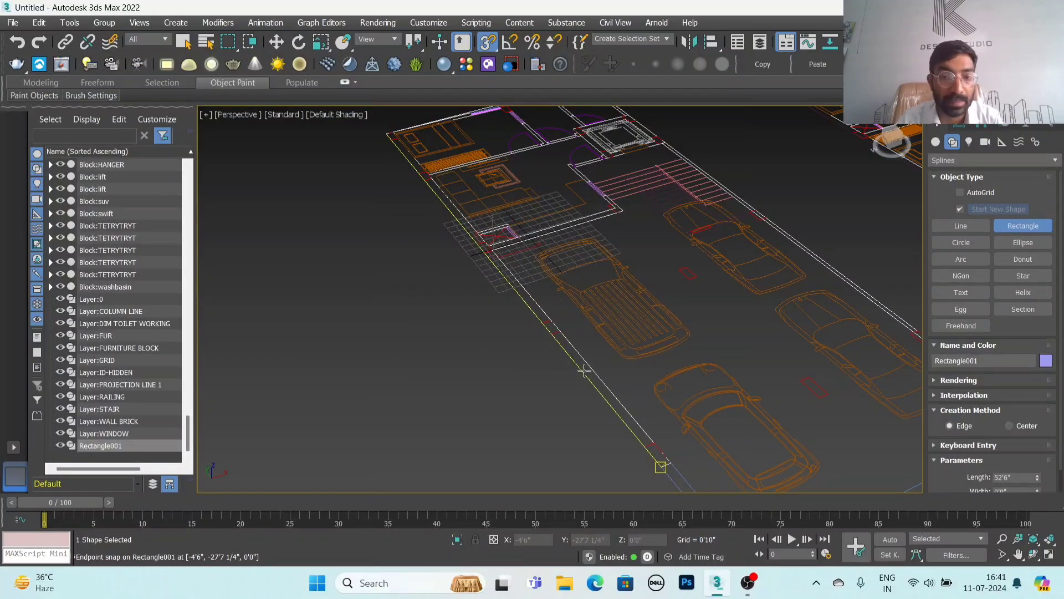
click(957, 126)
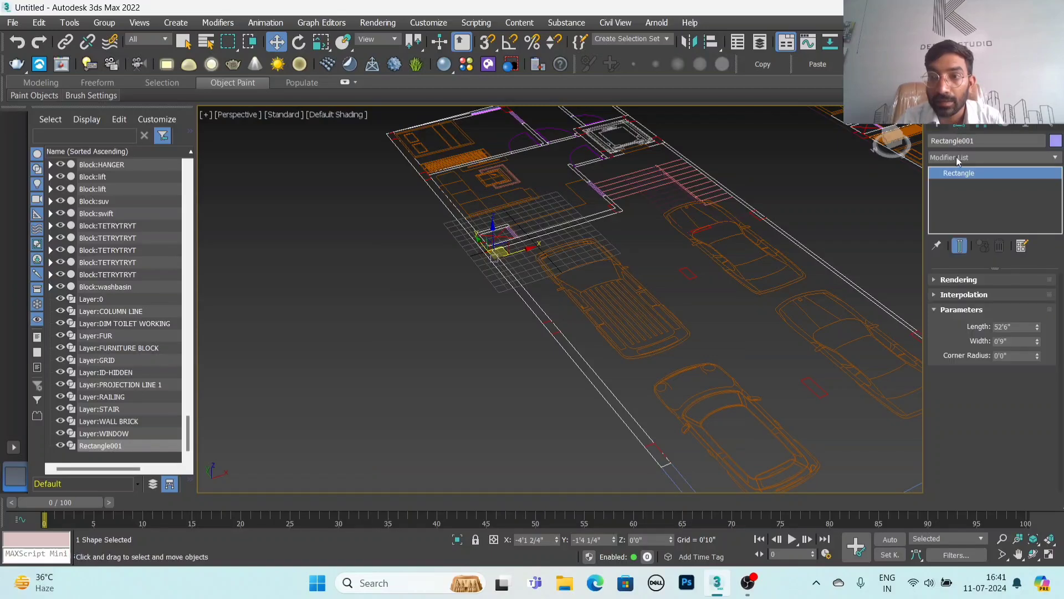
click(956, 158)
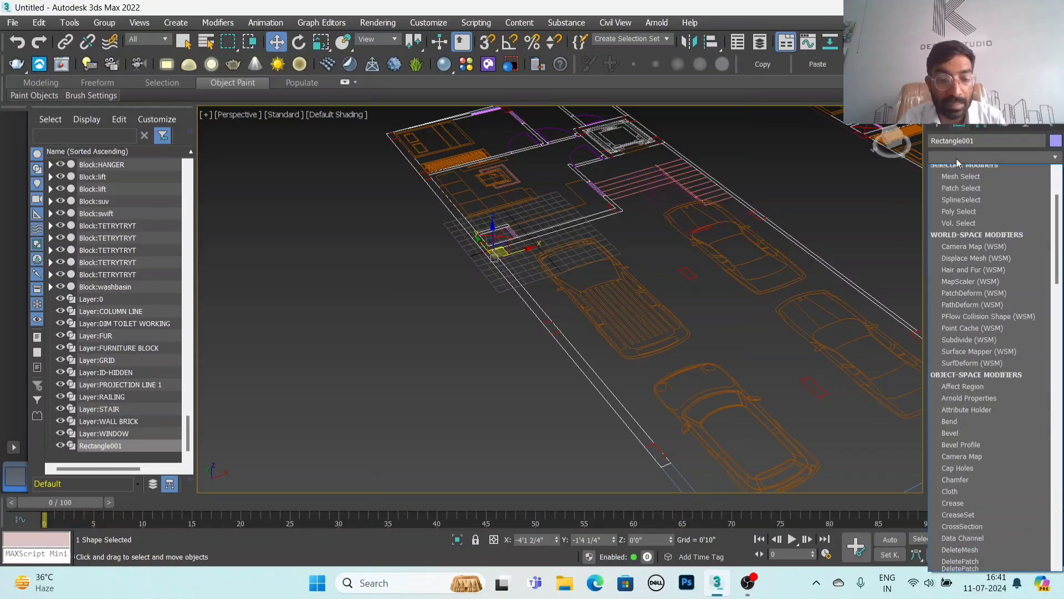
text(ex)
key(Return)
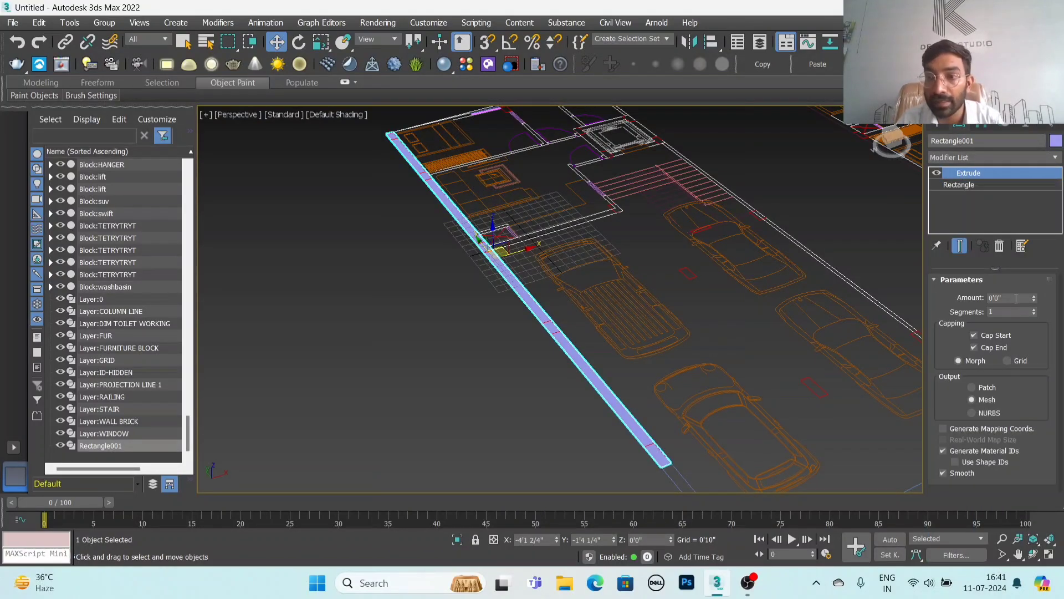
text(12')
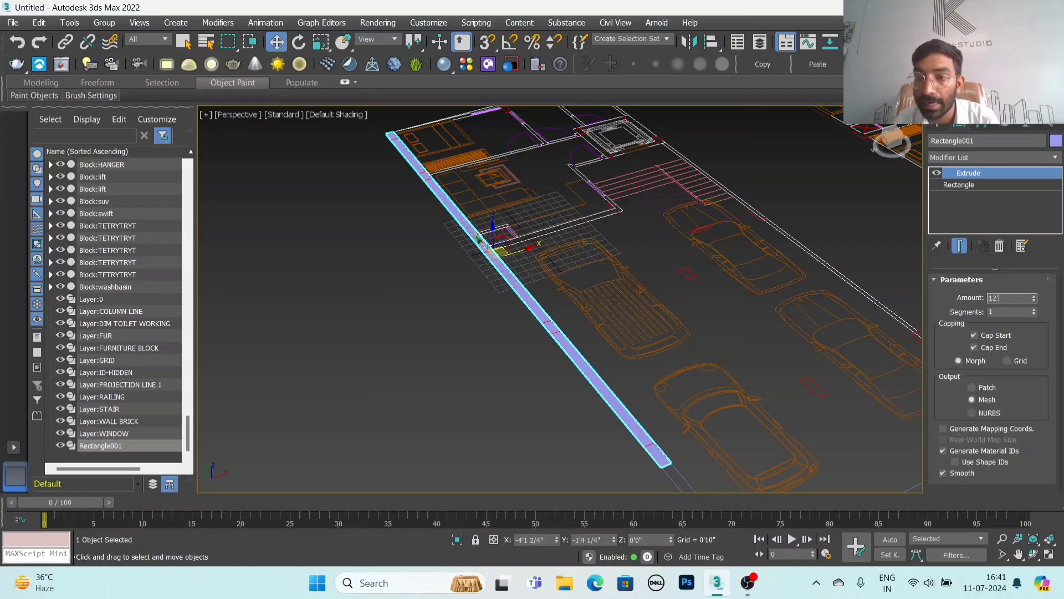
key(Return)
mouse_move(588, 327)
alt+middle_down()
mouse_move(609, 340)
mouse_move(573, 327)
alt+middle_up()
Step: Shift-drag a clone of the wall to the right and accept Clone Options
scroll(573, 328, up, 3)
shift+drag(559, 299, 812, 309)
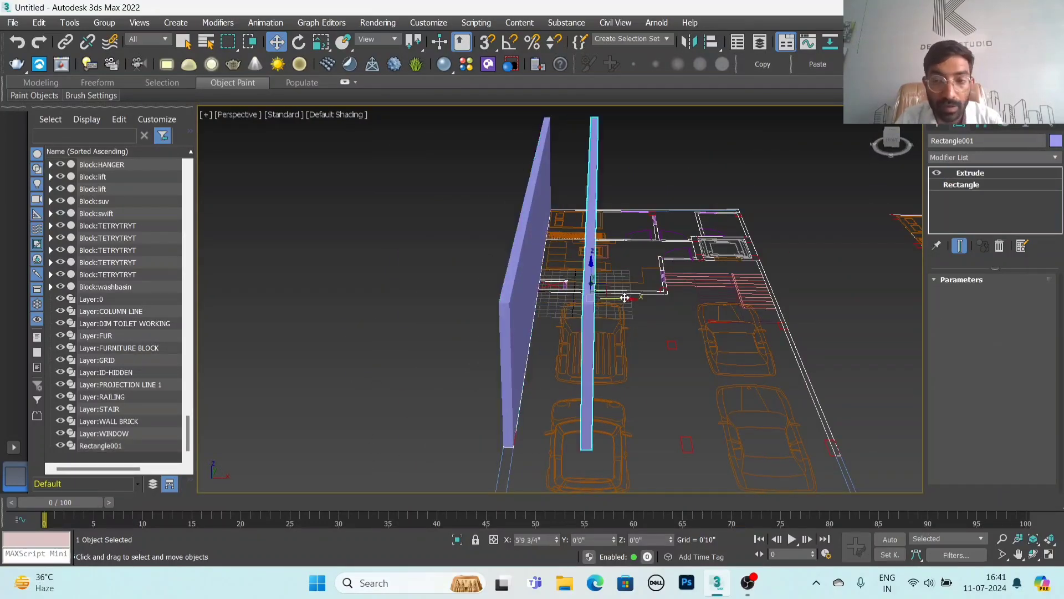
click(565, 348)
mouse_move(569, 349)
alt+middle_down()
mouse_move(839, 312)
mouse_move(697, 423)
alt+middle_up()
scroll(693, 424, up, 2)
scroll(693, 424, up, 1)
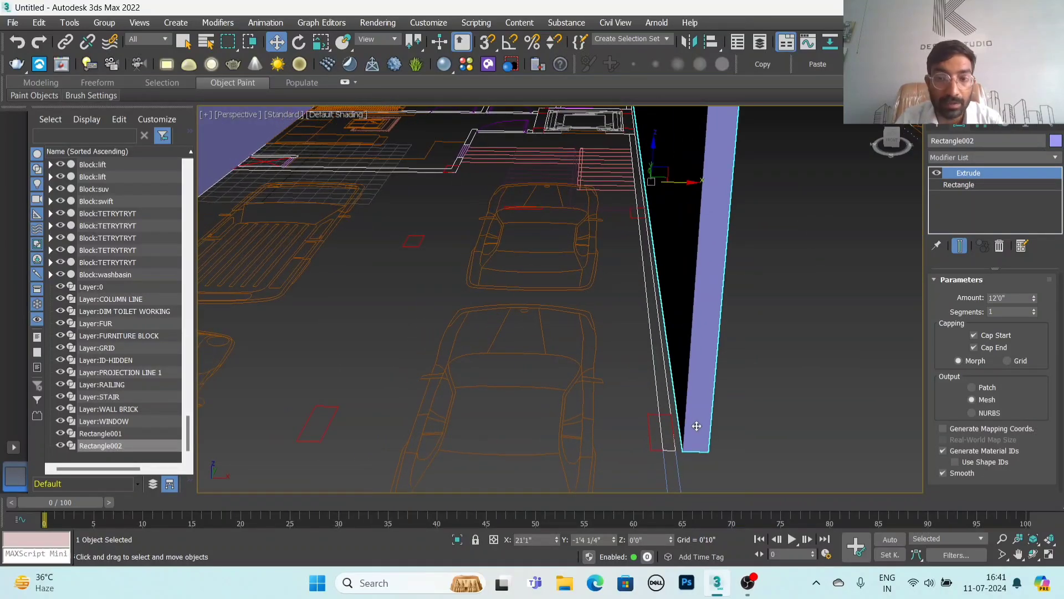
scroll(697, 426, up, 2)
scroll(697, 426, up, 3)
scroll(690, 448, down, 2)
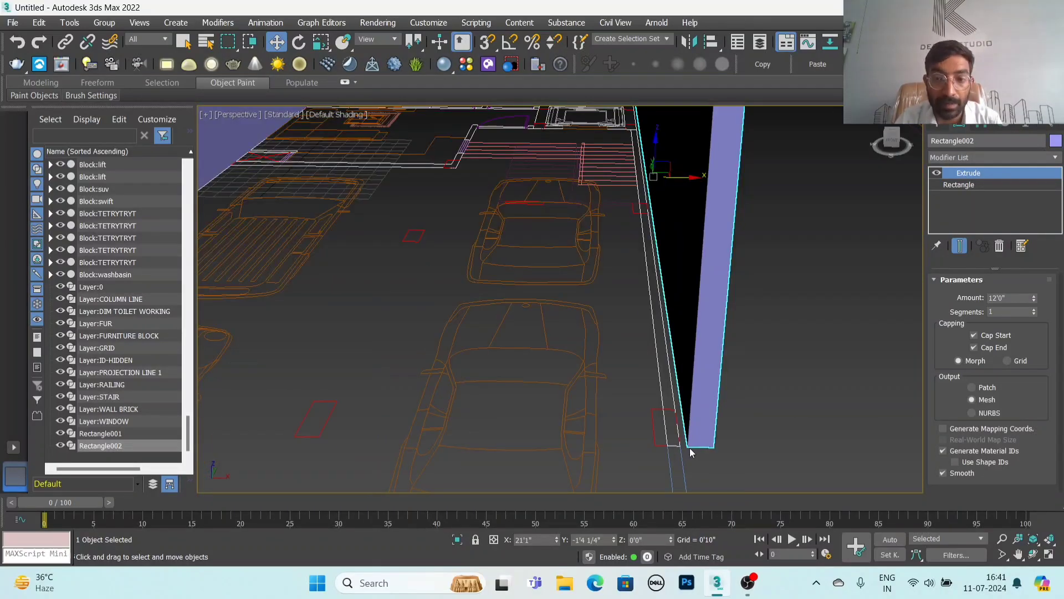
scroll(692, 443, down, 2)
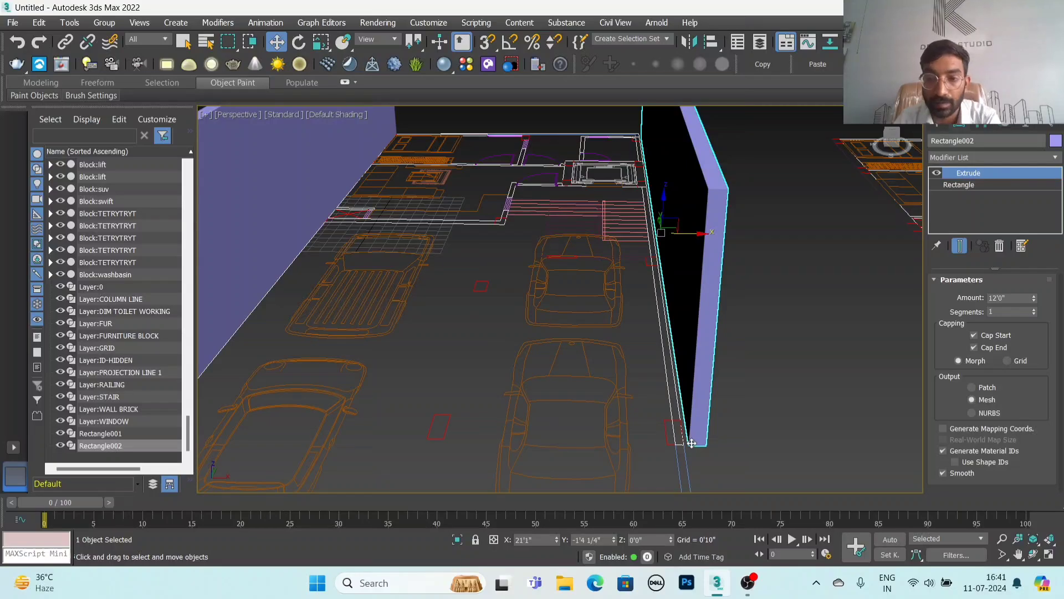
scroll(684, 460, up, 2)
scroll(703, 446, up, 1)
Step: Snap the copied wall onto the right boundary vertex, then turn snapping off
key(s)
scroll(723, 433, up, 2)
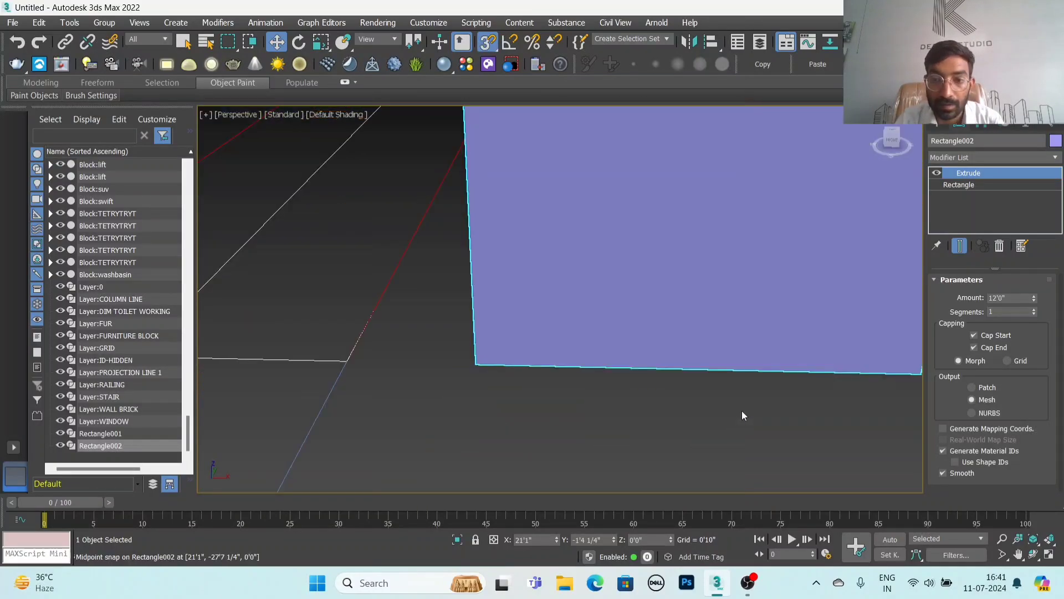
scroll(724, 432, down, 2)
drag(731, 413, 722, 406)
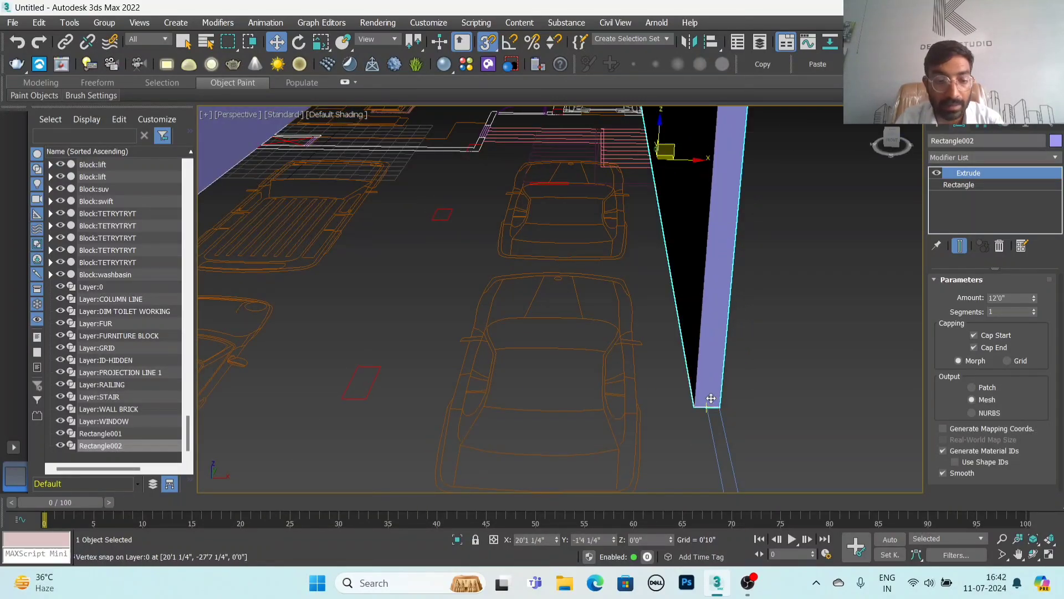
key(s)
scroll(721, 405, down, 3)
scroll(689, 334, up, 1)
scroll(689, 334, up, 3)
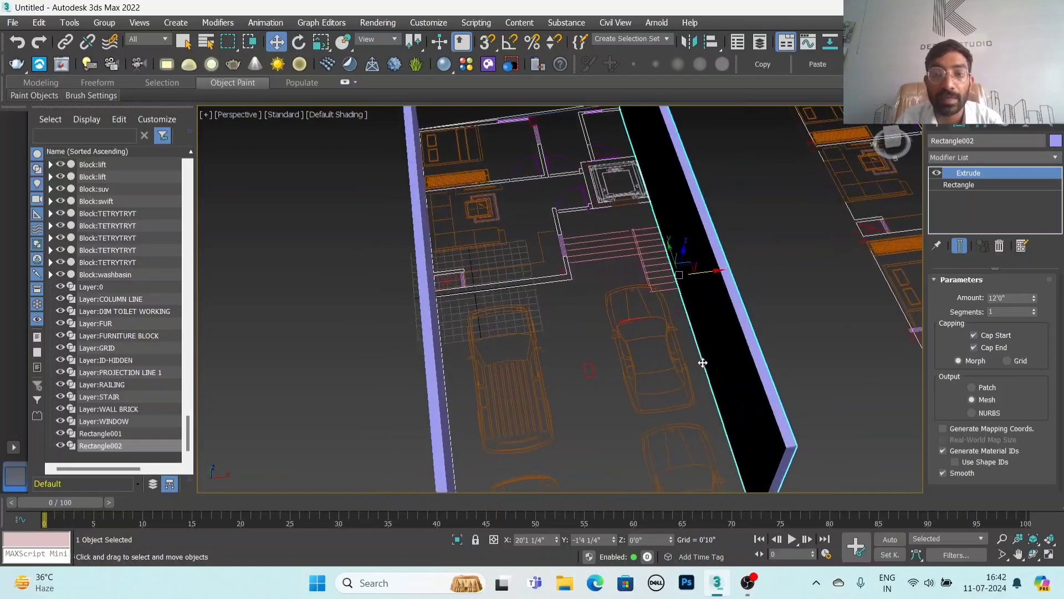
middle_drag(646, 336, 638, 372)
scroll(638, 372, up, 1)
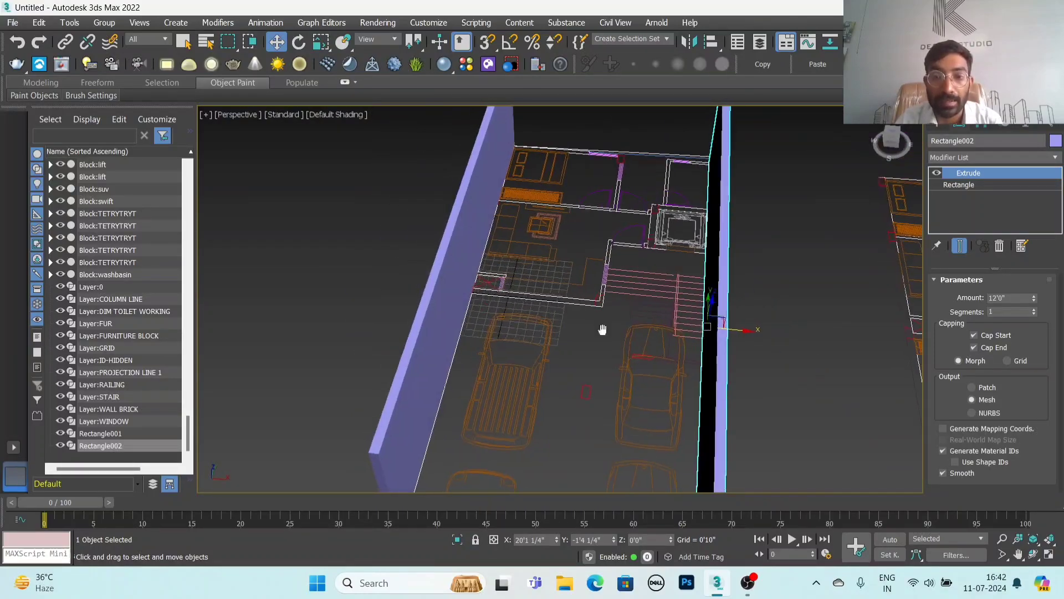
scroll(601, 355, up, 2)
Step: Snap-draw a rectangle along the horizontal wall line above the parking area
click(937, 127)
click(1023, 226)
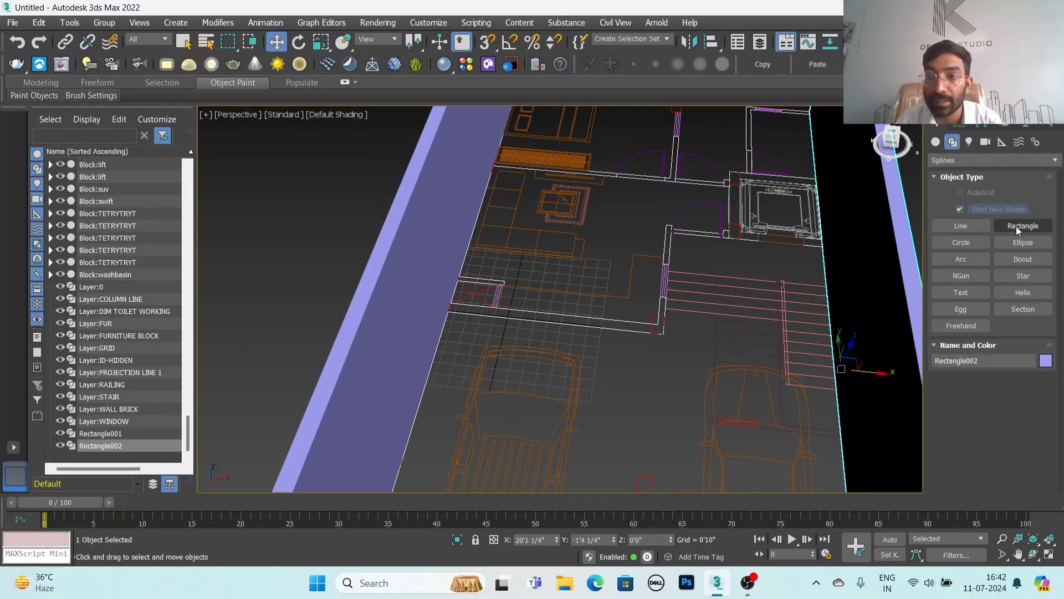
scroll(582, 332, up, 4)
key(s)
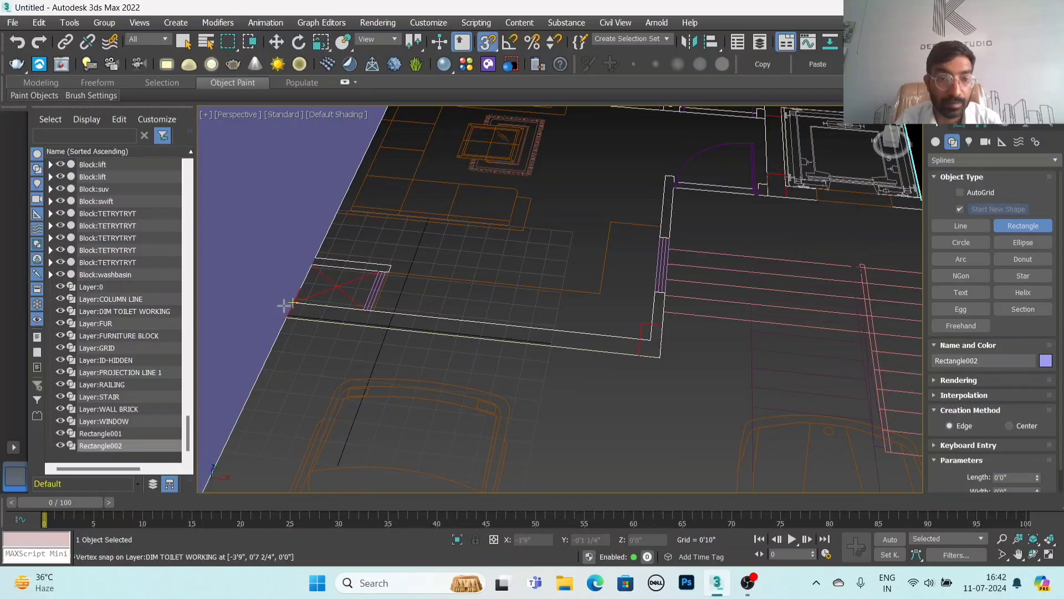
drag(287, 318, 659, 356)
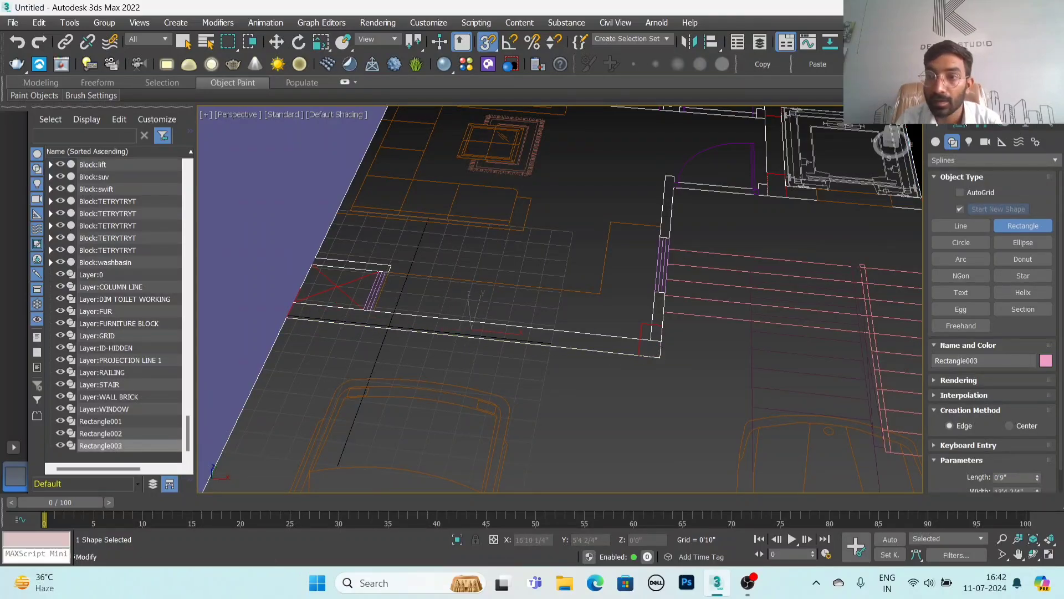
Step: Add an Extrude modifier to the new rectangle for a 12'0" wall
click(952, 130)
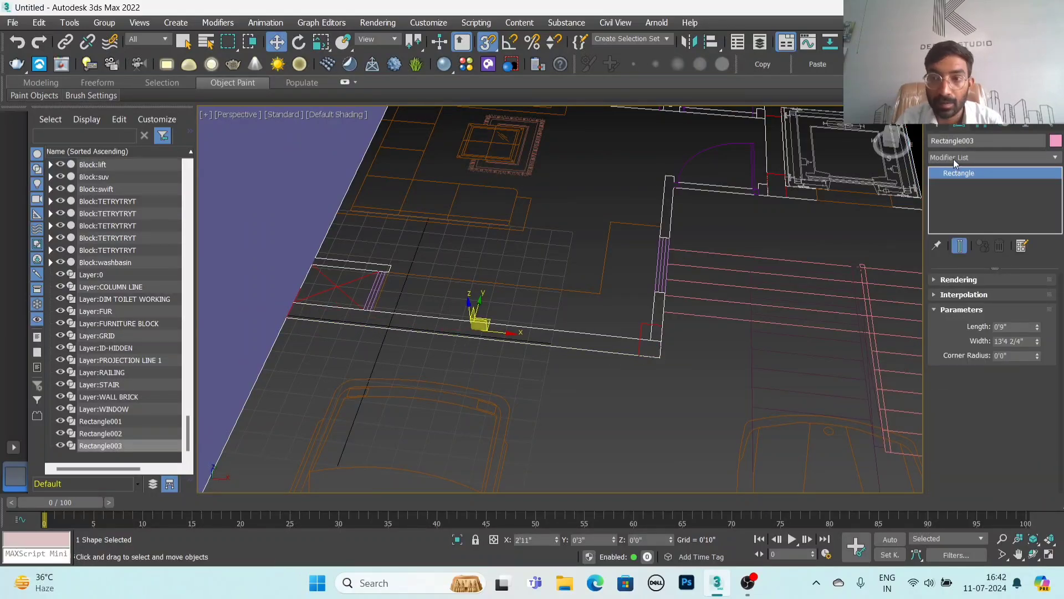
click(953, 159)
text(ex)
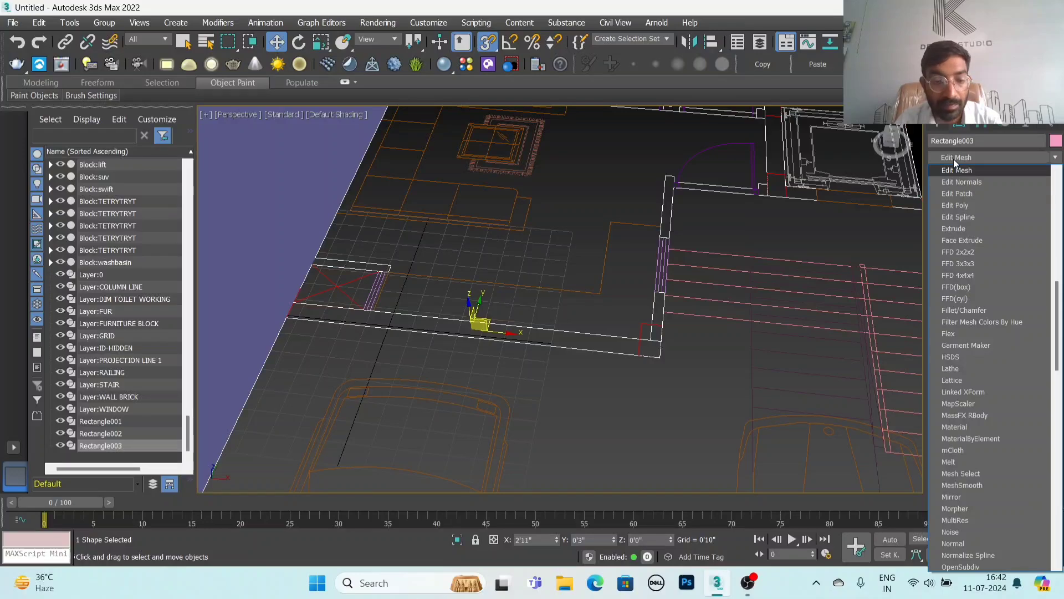
click(955, 170)
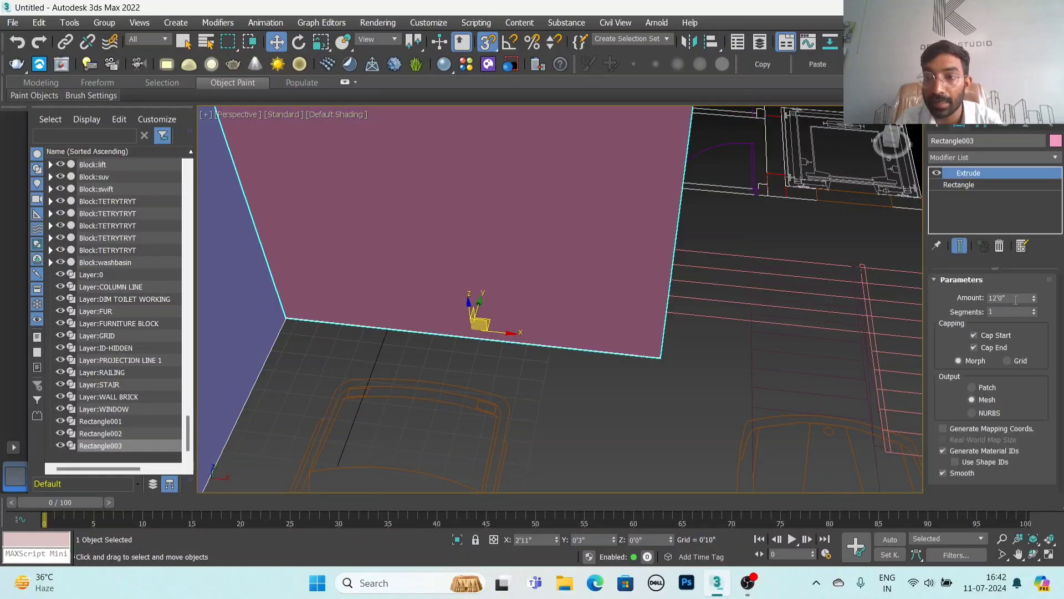
scroll(658, 296, down, 3)
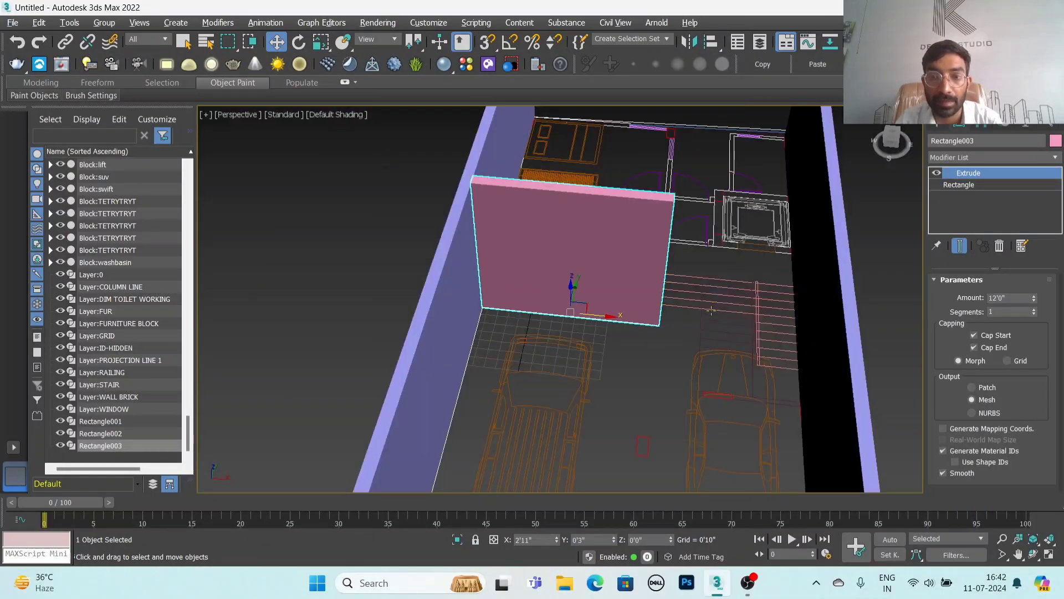
scroll(658, 296, down, 2)
scroll(643, 313, up, 3)
scroll(683, 360, up, 2)
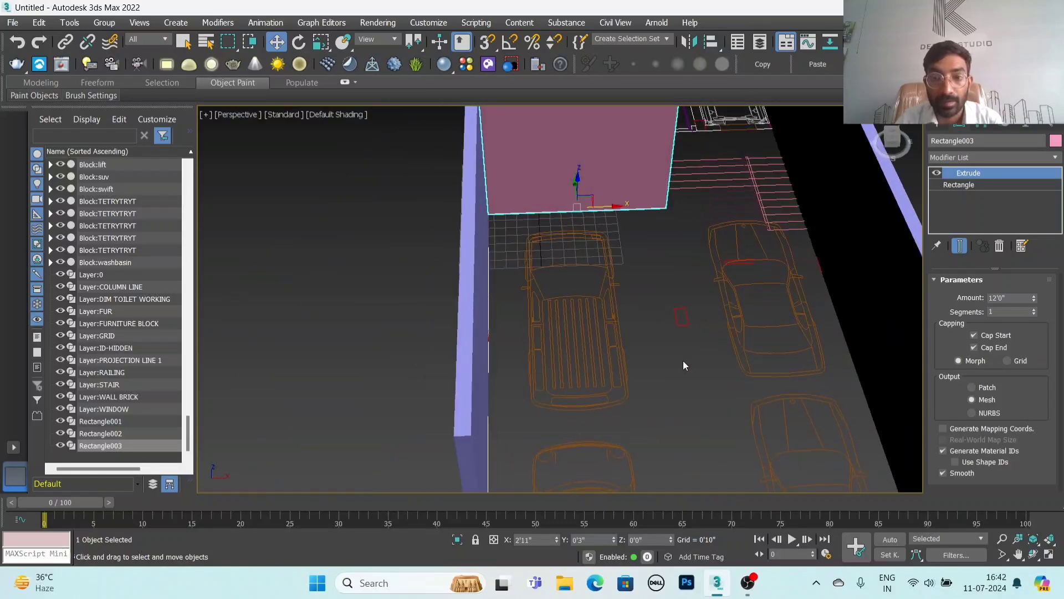
scroll(683, 360, down, 2)
scroll(650, 245, down, 2)
mouse_move(594, 307)
alt+middle_down()
mouse_move(731, 277)
mouse_move(574, 283)
alt+middle_up()
scroll(636, 306, down, 3)
middle_drag(607, 322, 582, 308)
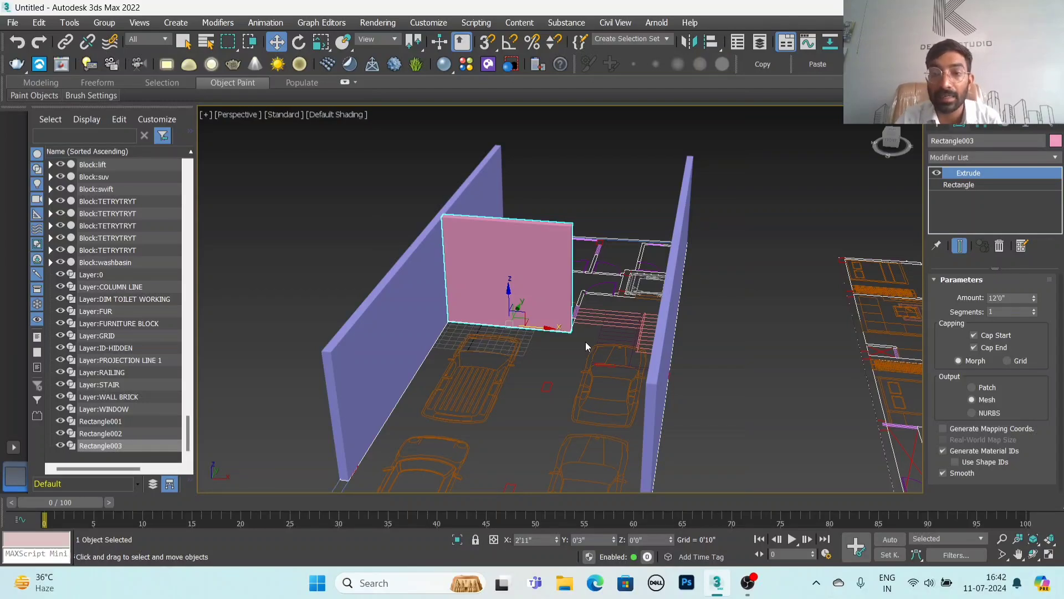
mouse_move(586, 341)
alt+middle_down()
mouse_move(521, 338)
mouse_move(586, 328)
mouse_move(435, 278)
alt+middle_up()
click(413, 282)
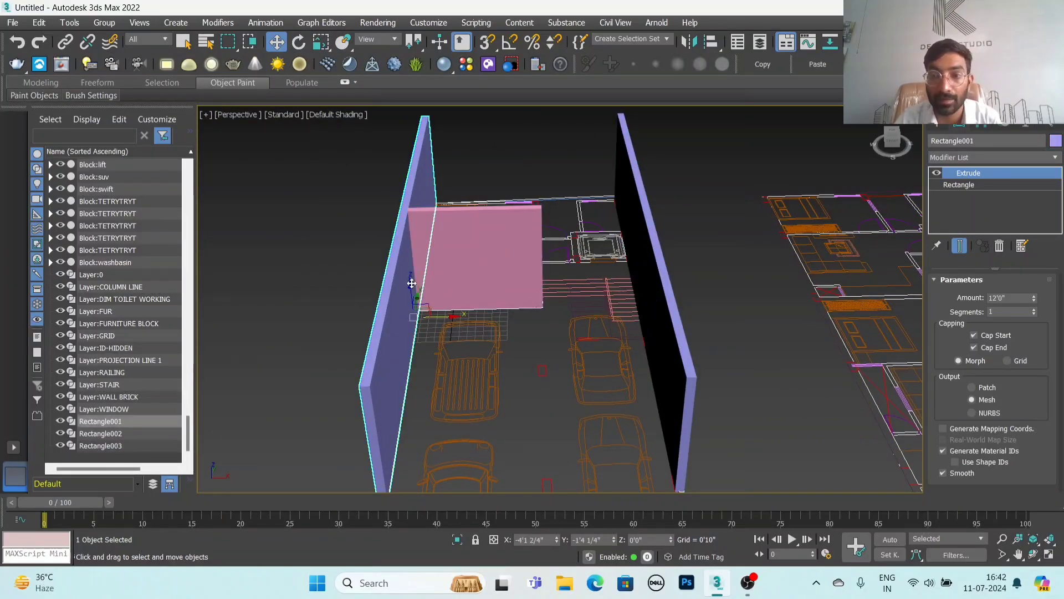